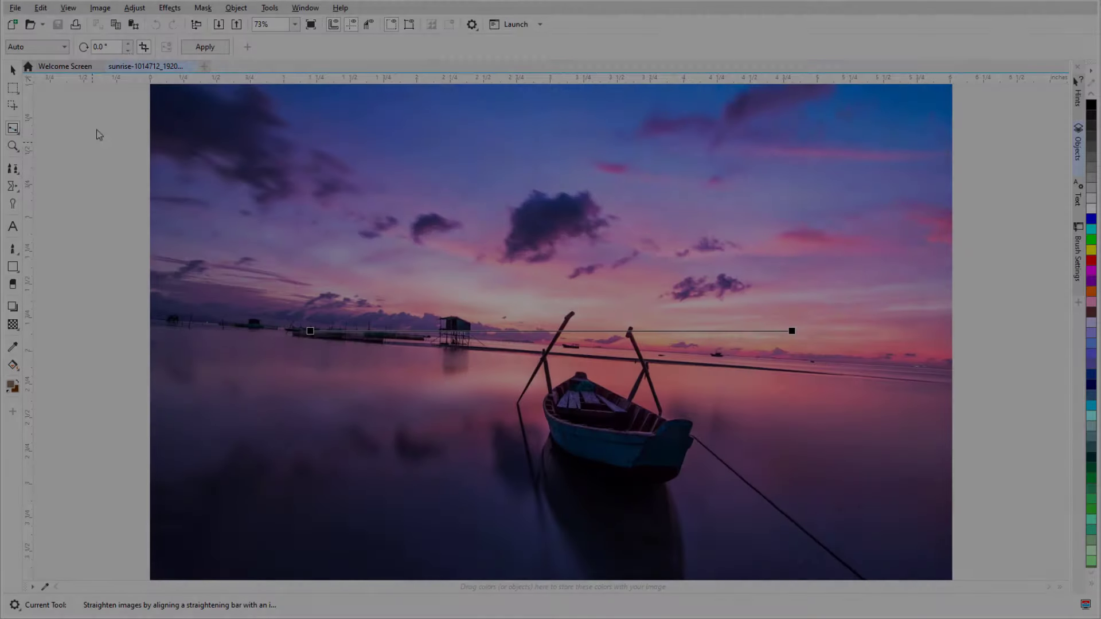
Use Adjust > Straighten Image, align the bar's two ends with the horizon, and apply
click(134, 8)
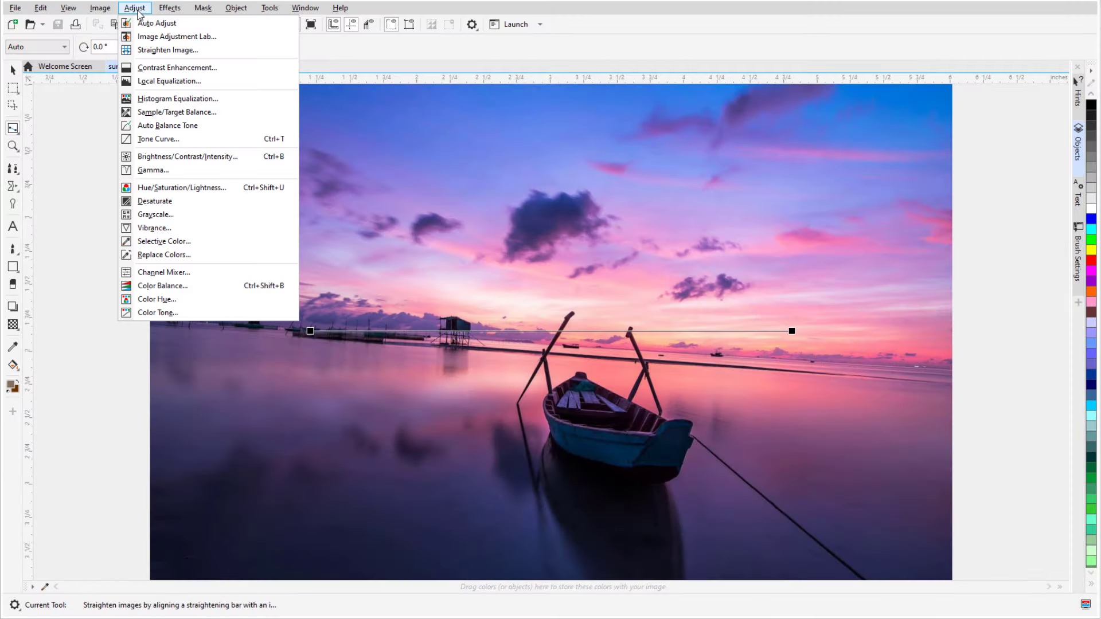
click(159, 52)
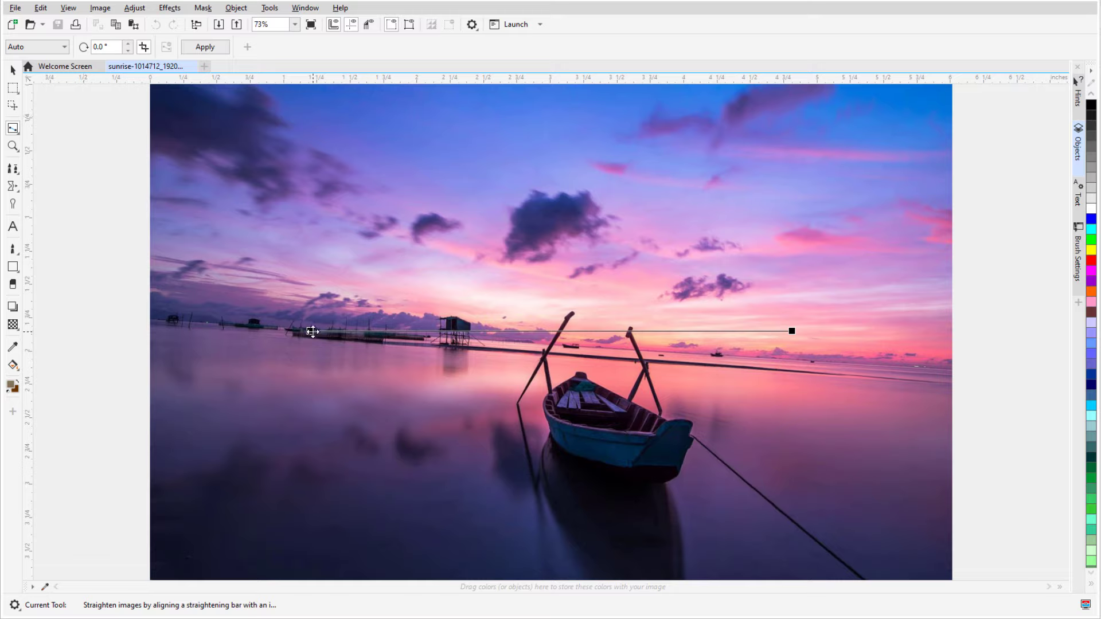
drag(313, 332, 384, 343)
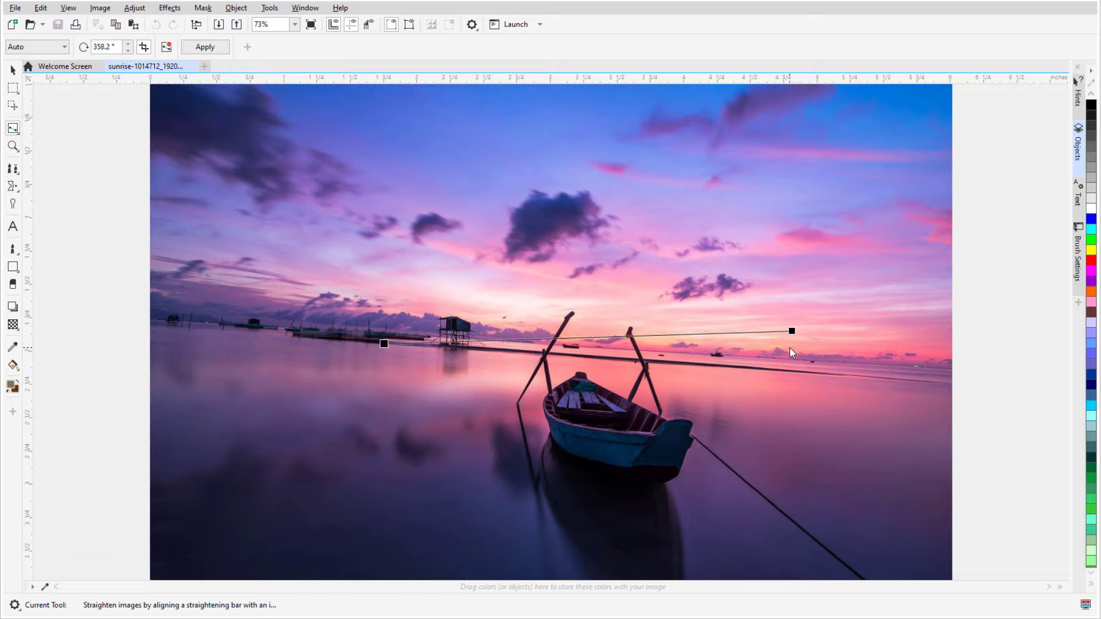
drag(792, 331, 805, 373)
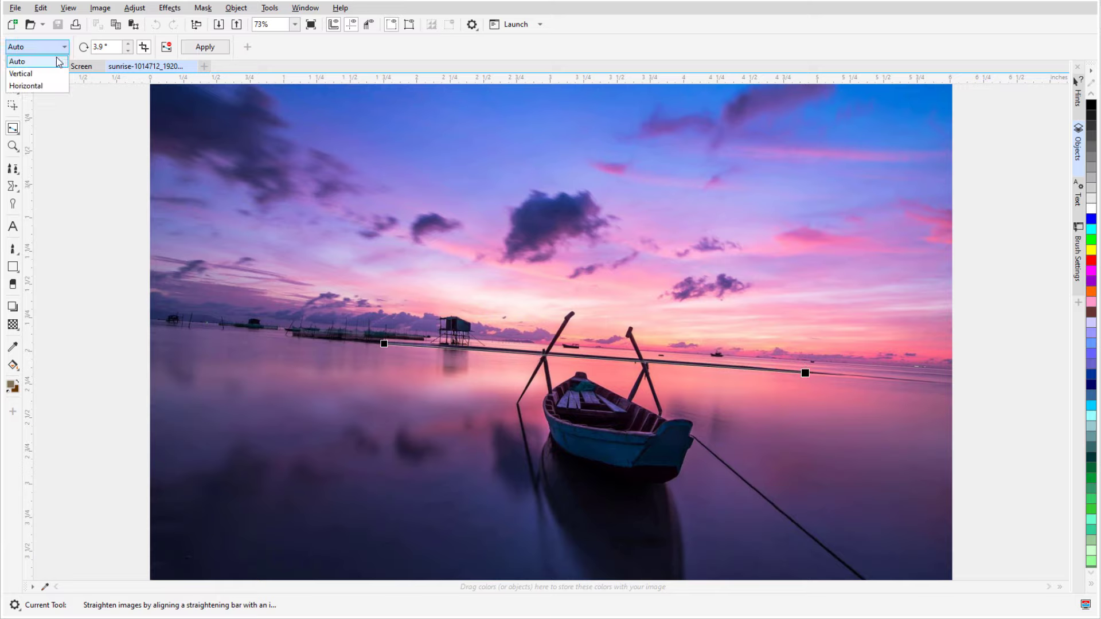
click(204, 47)
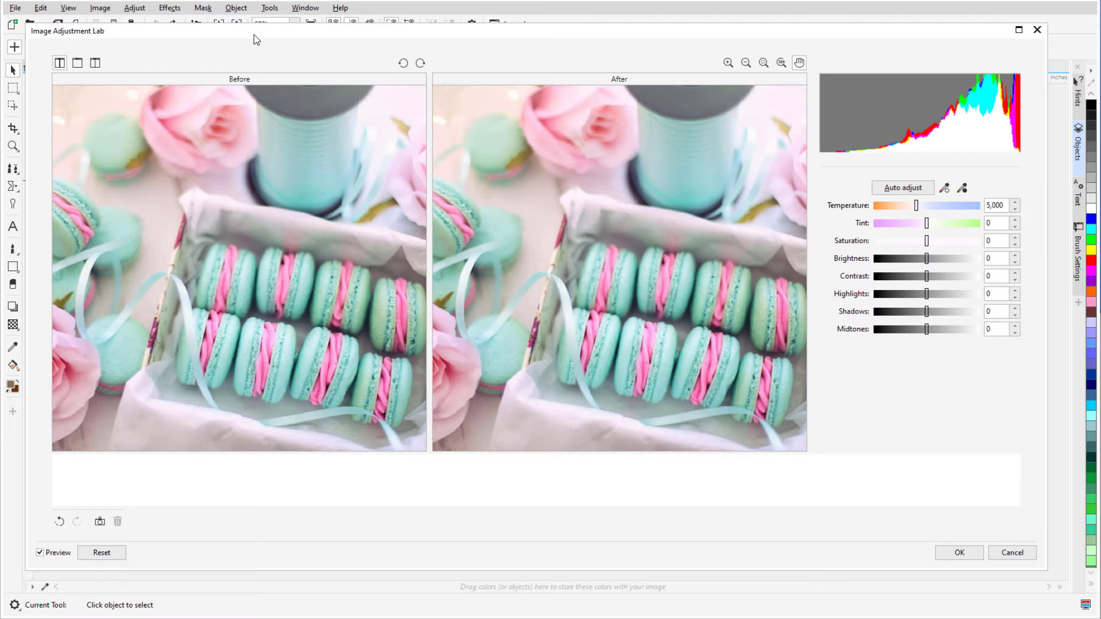
Set Temperature 4,715, Contrast -19, Saturation 12, Highlights -21, Shadows -20, Midtones -29, Brightness 4, auto adjust, accept
drag(927, 276, 916, 277)
drag(915, 205, 911, 205)
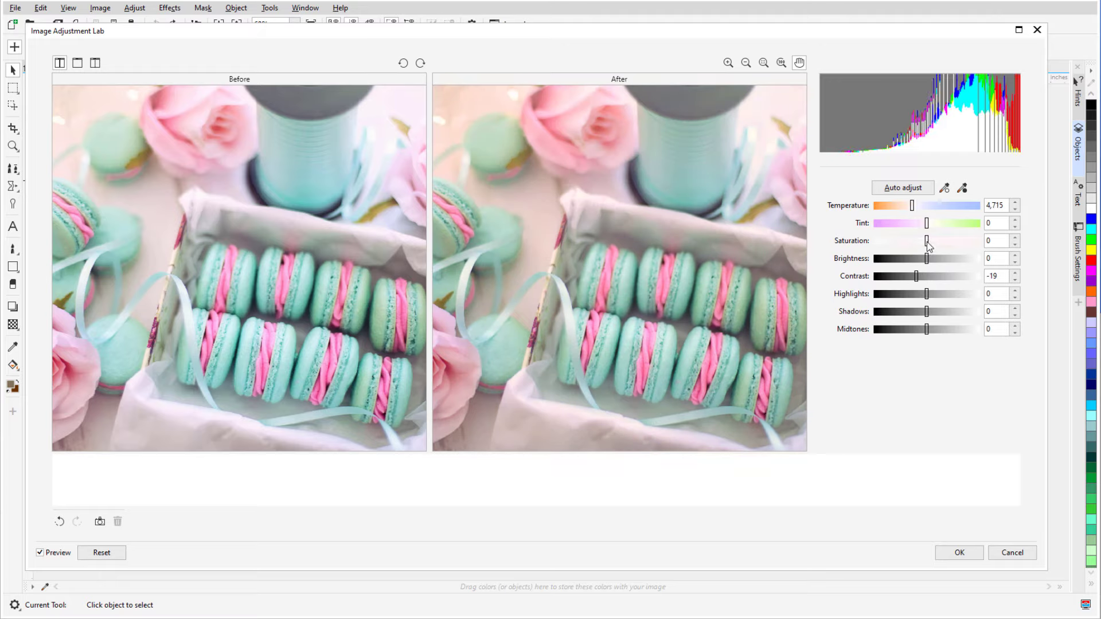
drag(926, 242, 933, 242)
drag(927, 312, 910, 330)
drag(927, 259, 929, 260)
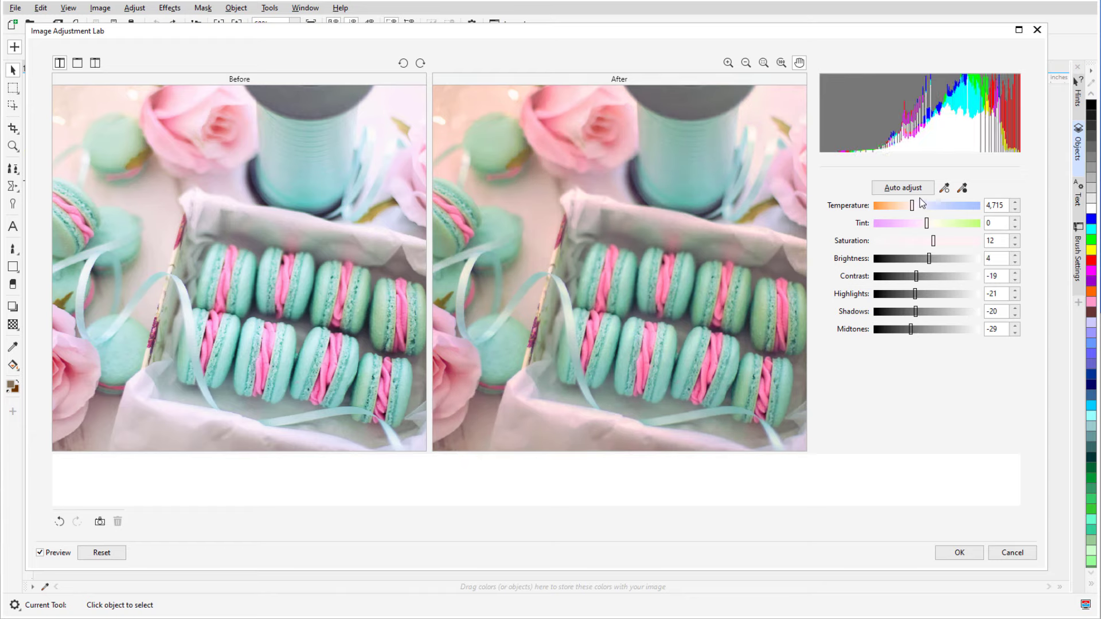
click(919, 189)
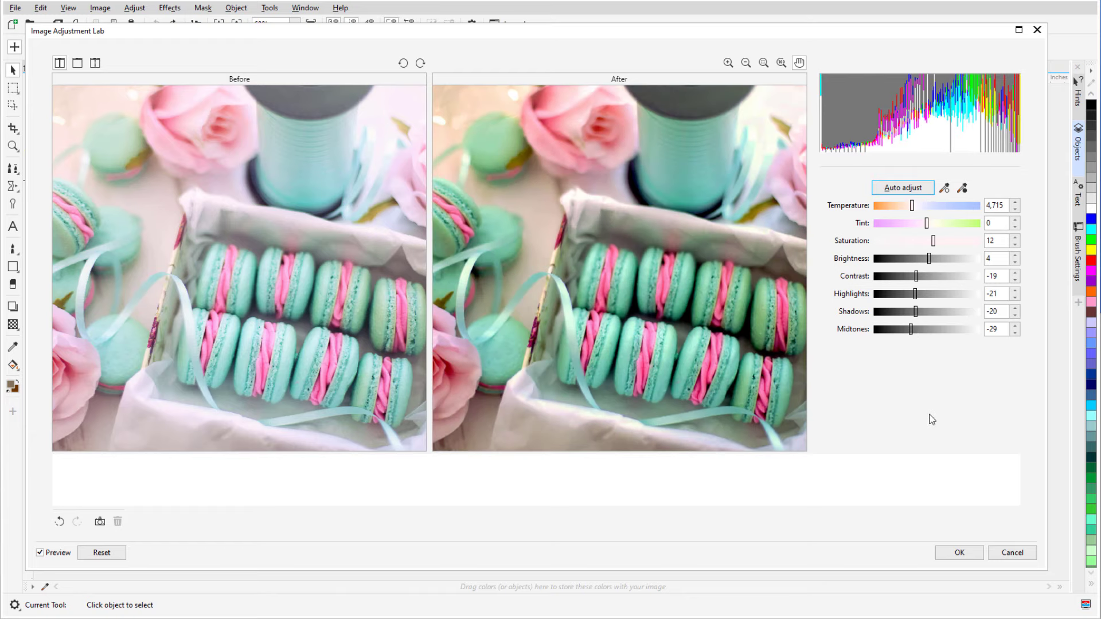
click(951, 553)
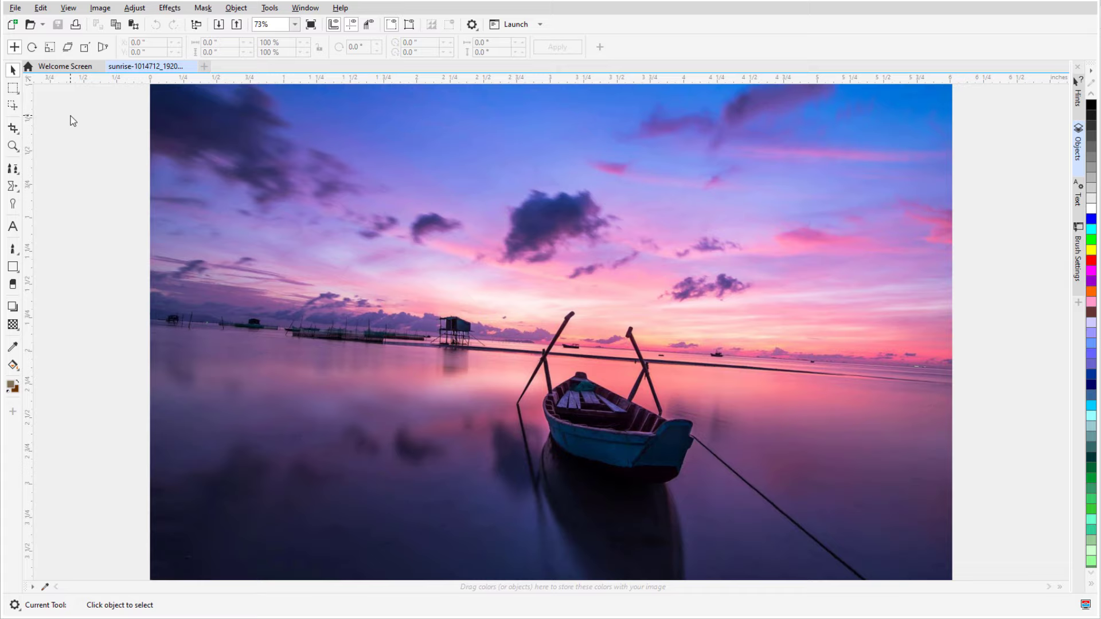
Pick Straighten from the Crop tool flyout and align the bar's ends along the horizon
click(14, 129)
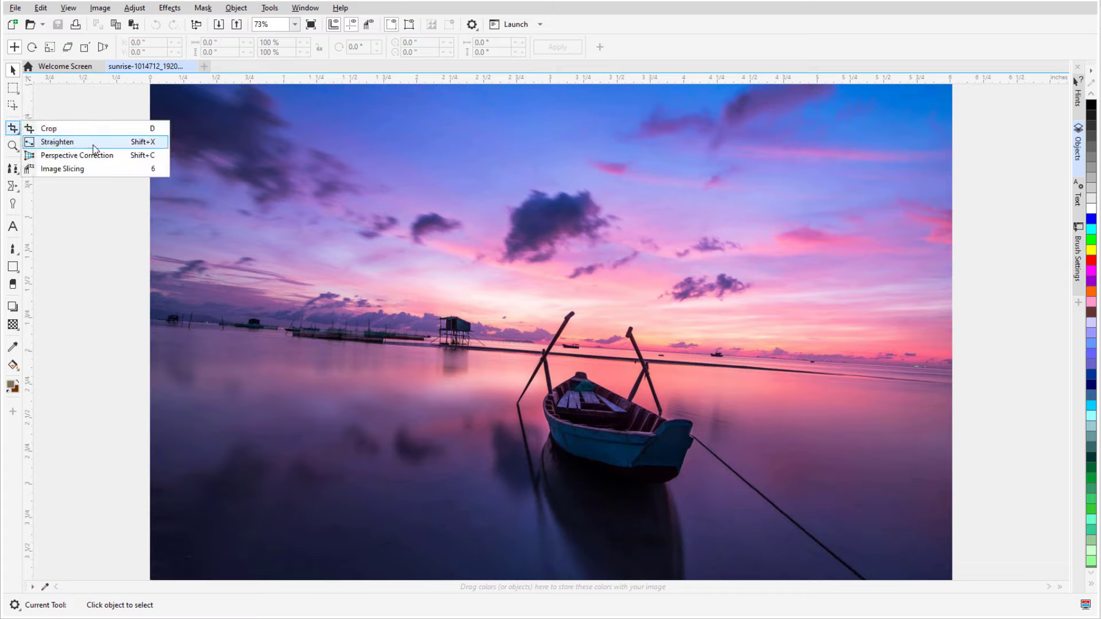
click(92, 142)
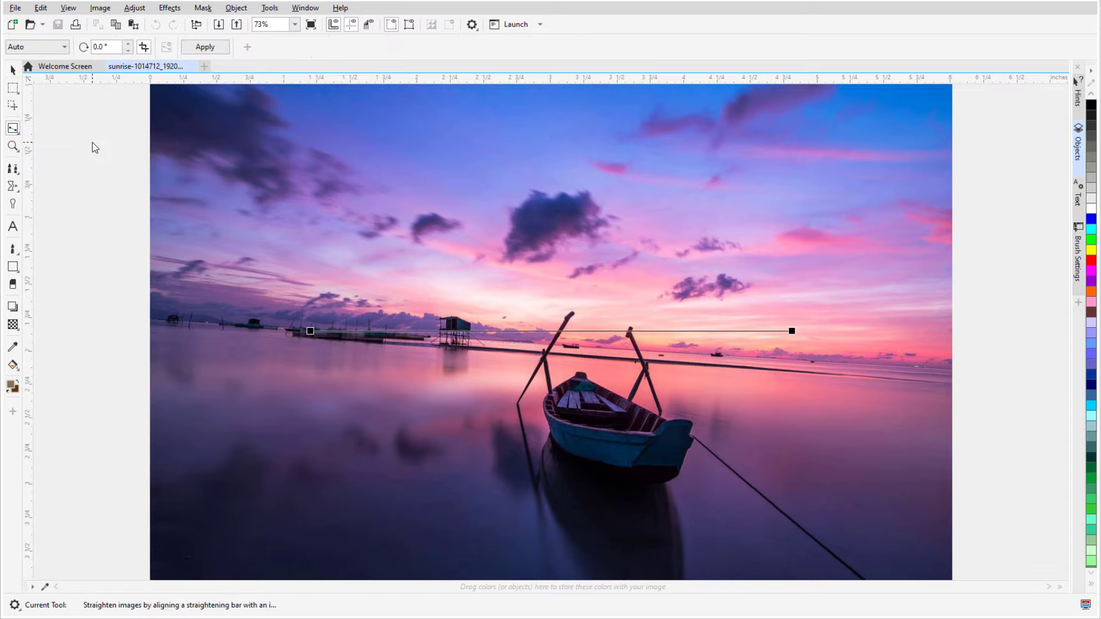
click(138, 11)
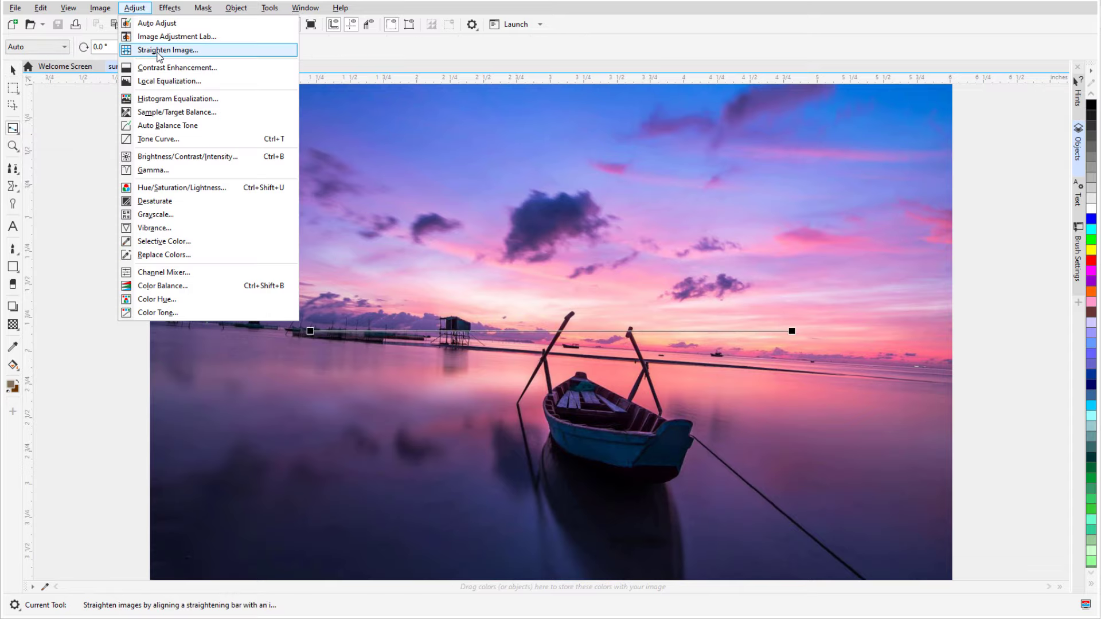
click(85, 122)
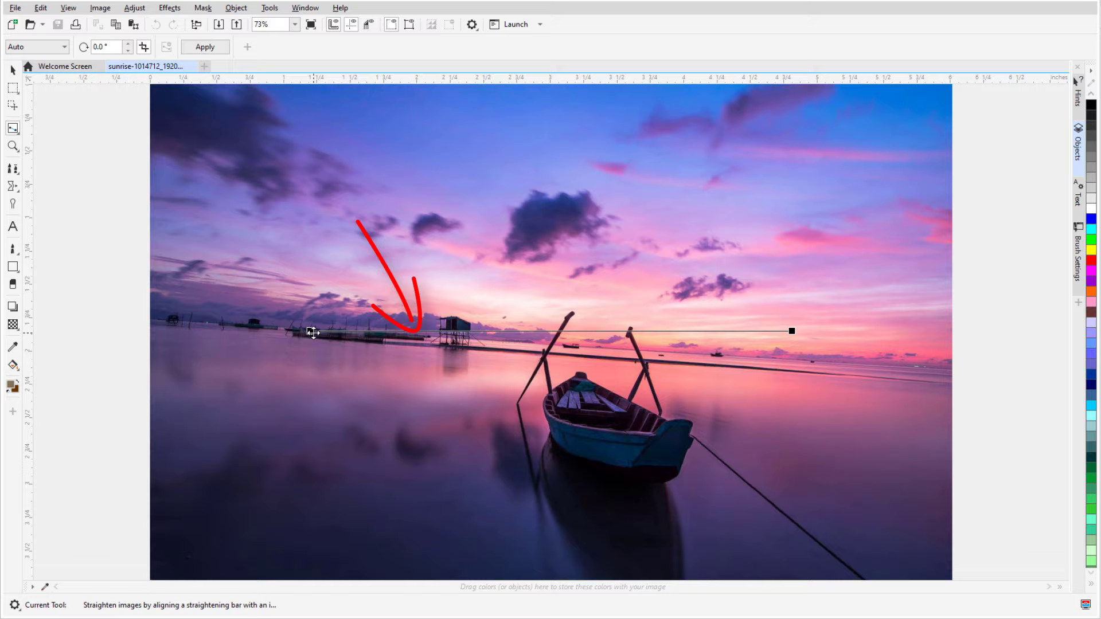
drag(311, 331, 383, 343)
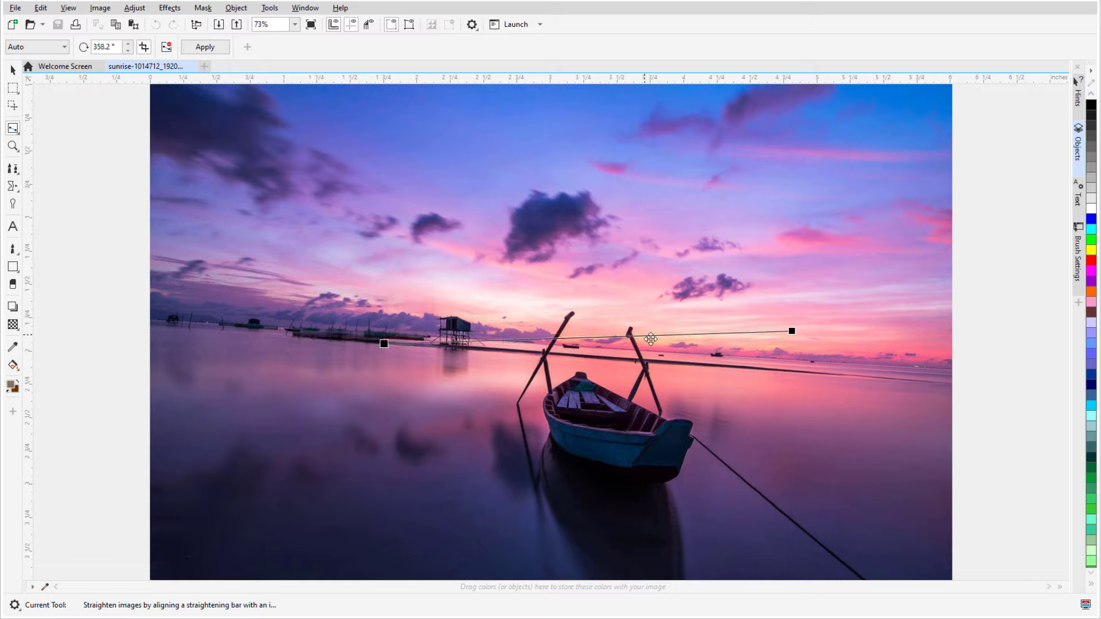
drag(792, 331, 805, 373)
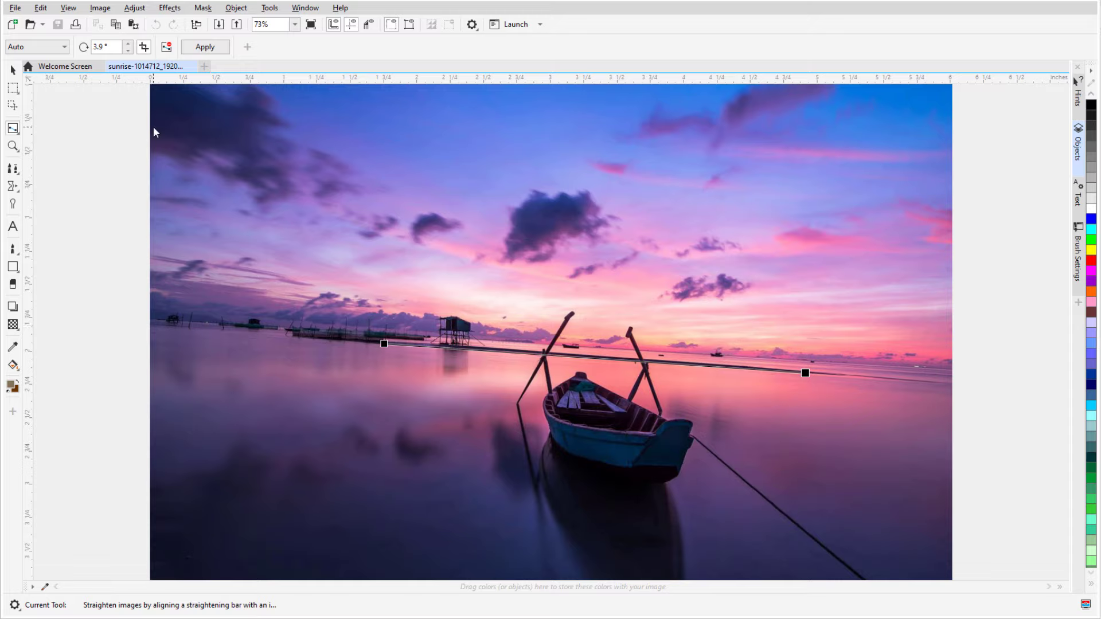
Keep the Auto straightening mode and apply the level rotation and trim
click(63, 47)
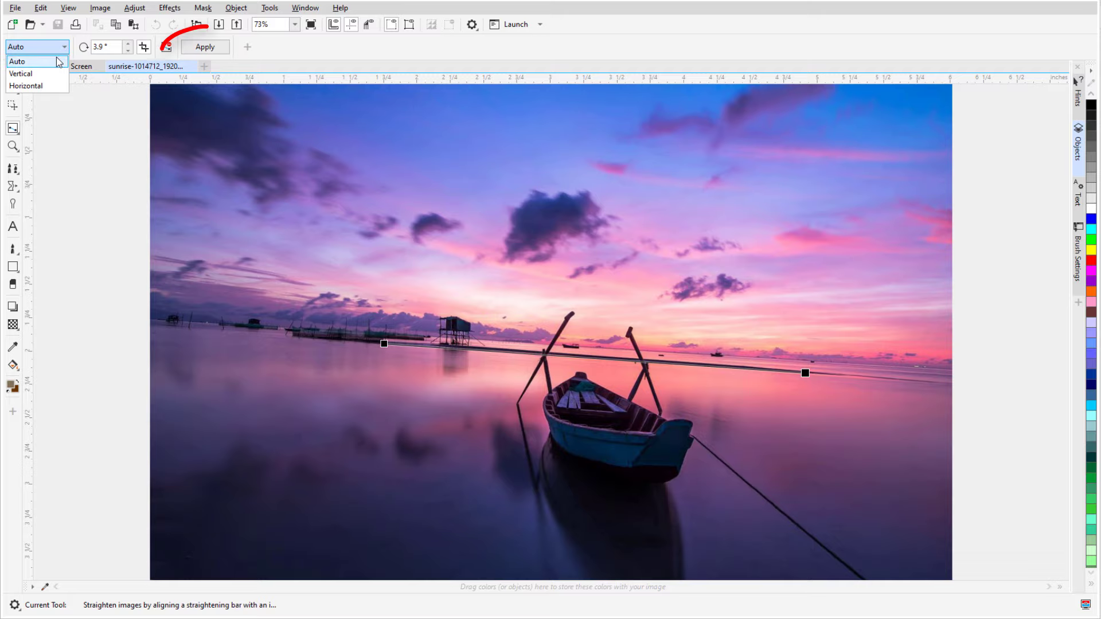
click(59, 61)
click(205, 47)
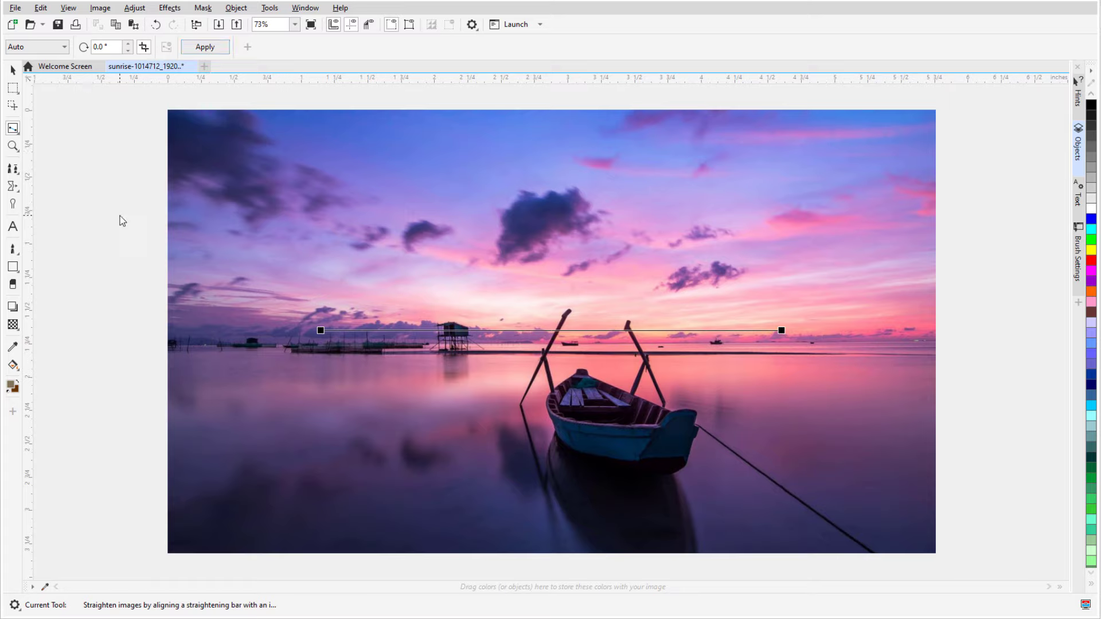
Draw and tighten a freehand crop area around the boat, then discard it
click(16, 136)
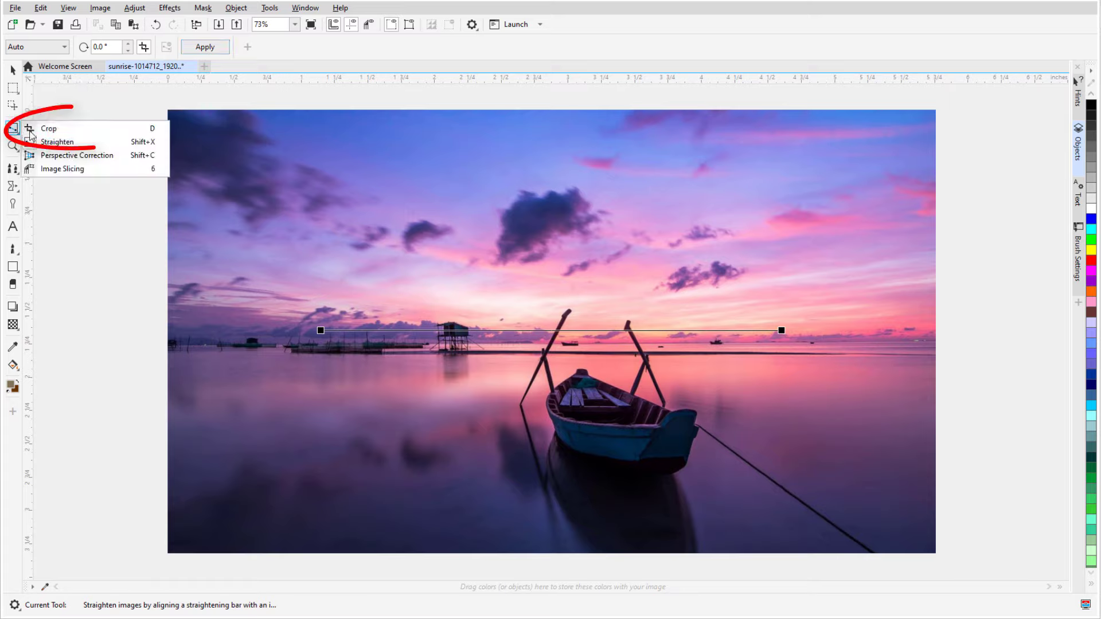
click(62, 133)
drag(446, 280, 757, 504)
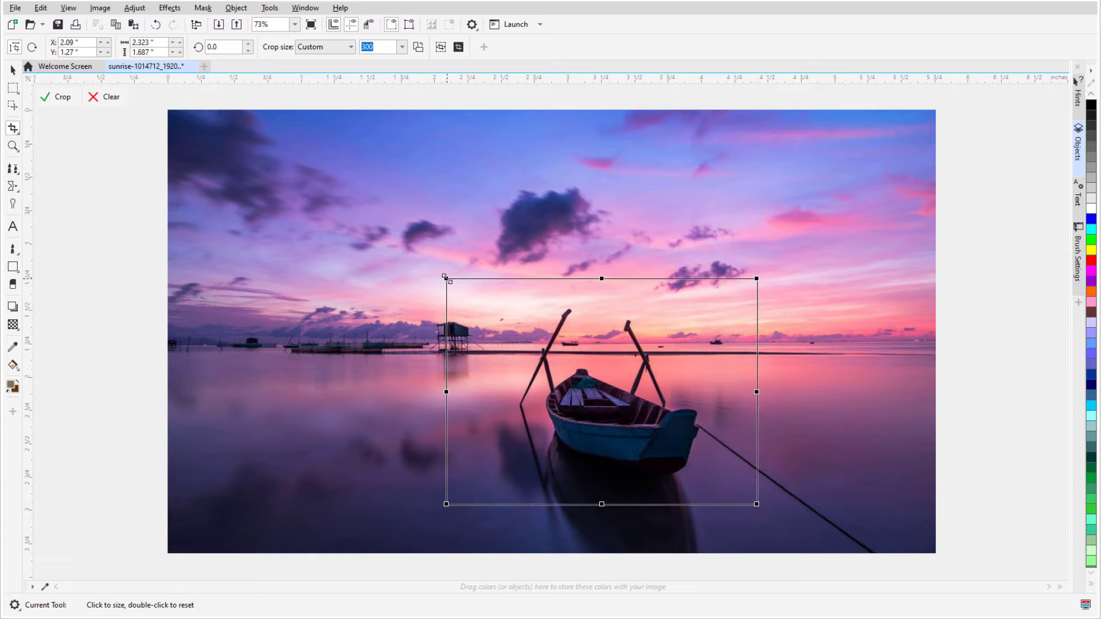
drag(446, 279, 484, 308)
drag(483, 406, 457, 409)
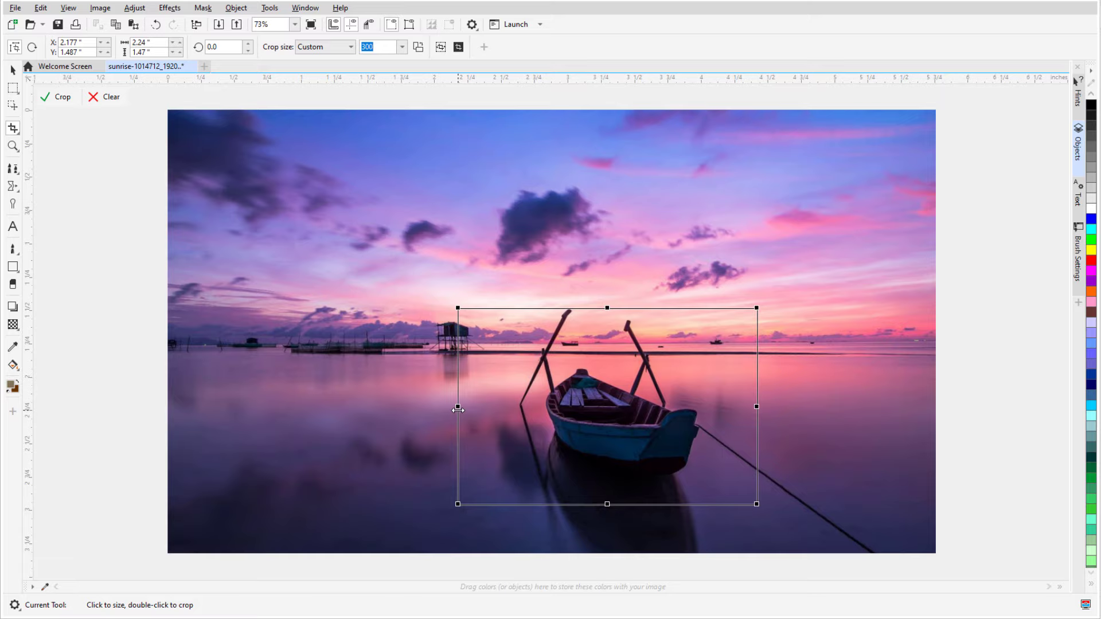
click(106, 99)
Crop the photo to a 640x480 px frame positioned over the boat
click(350, 48)
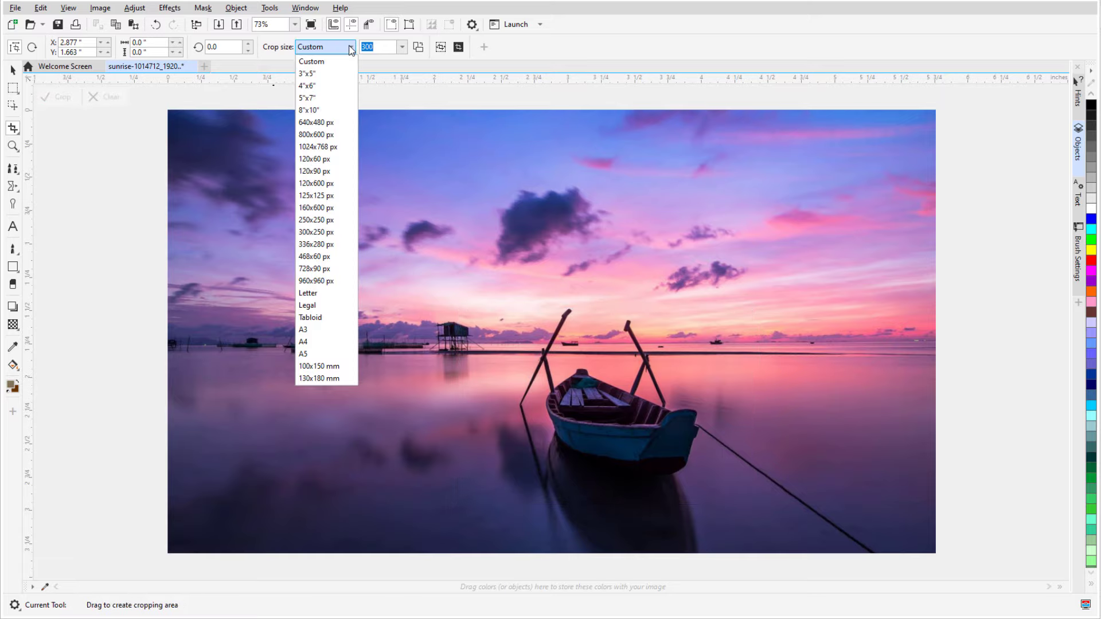
click(335, 122)
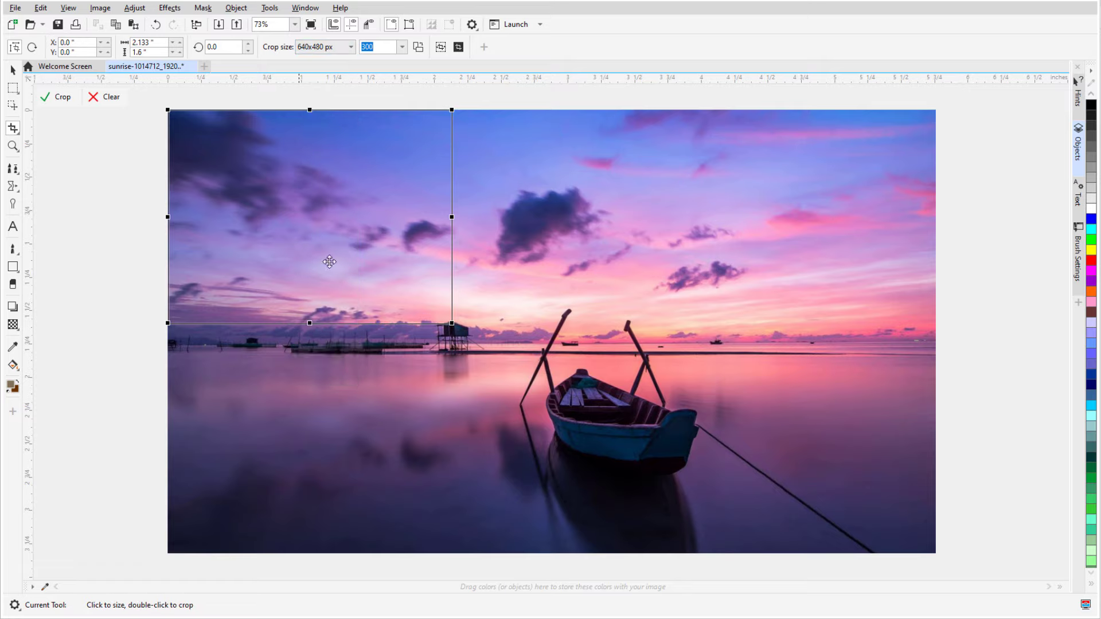
drag(329, 262, 599, 439)
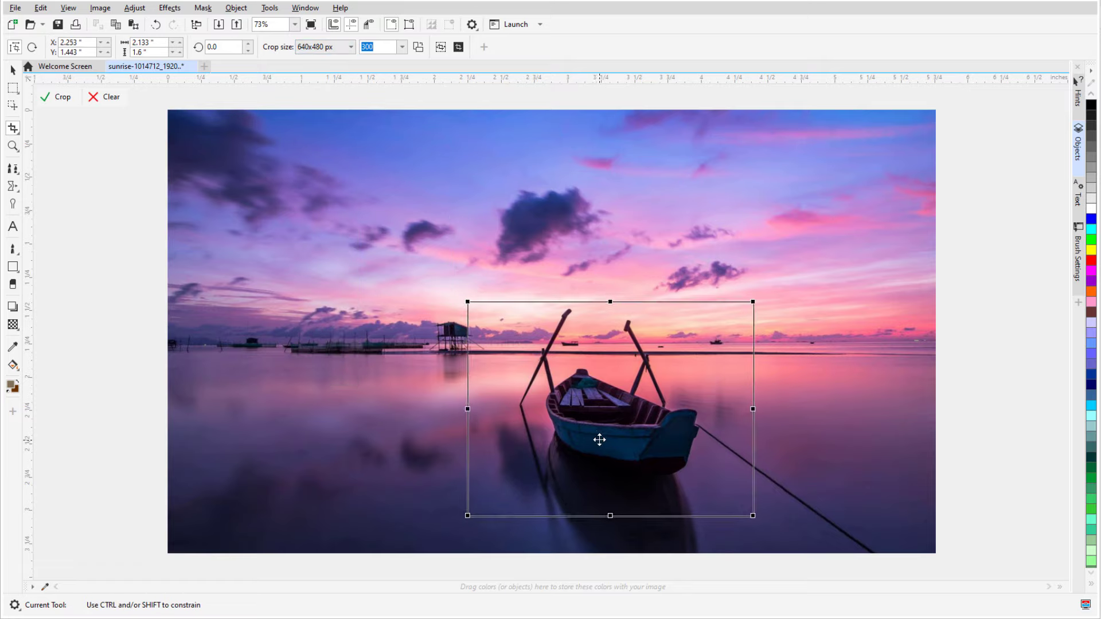
click(458, 47)
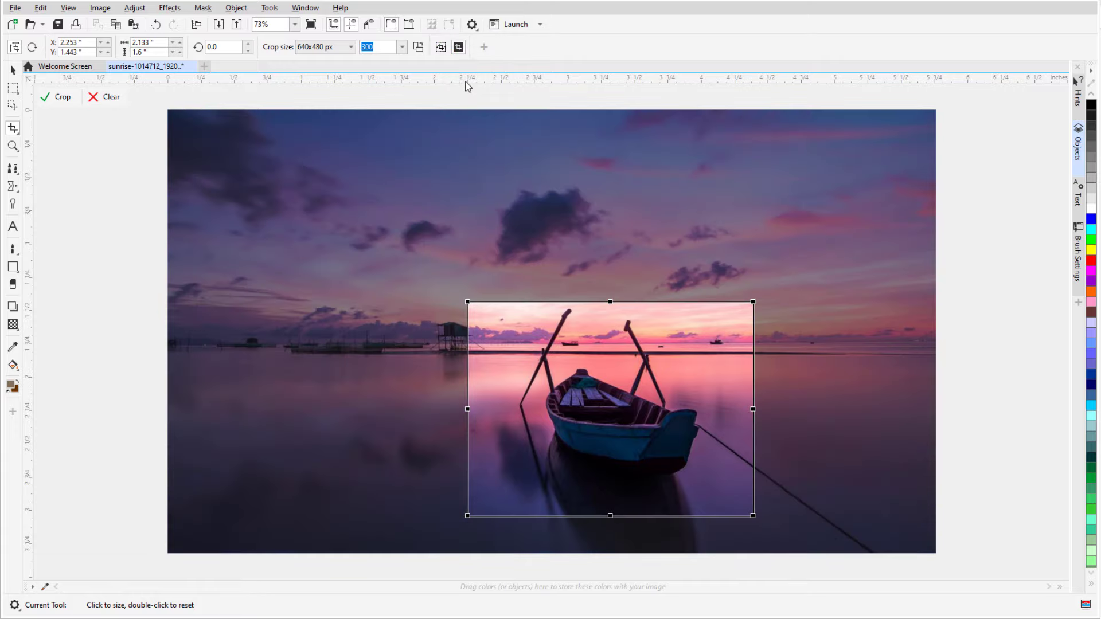
click(57, 97)
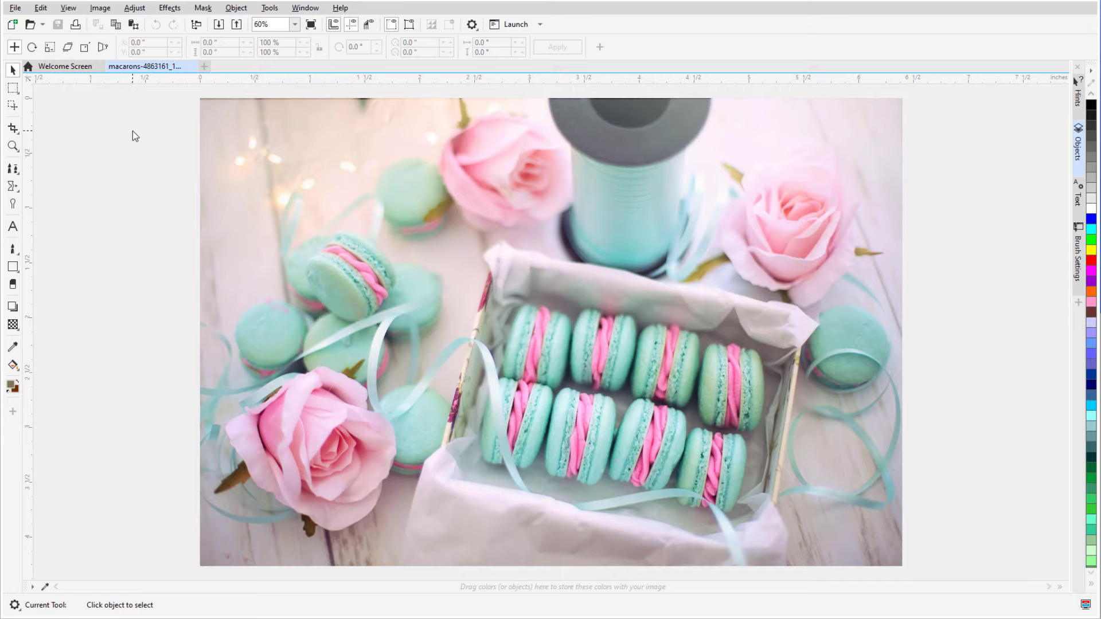
Apply Adjust > Auto Adjust to the macarons photo, then undo it from the Edit menu
click(135, 7)
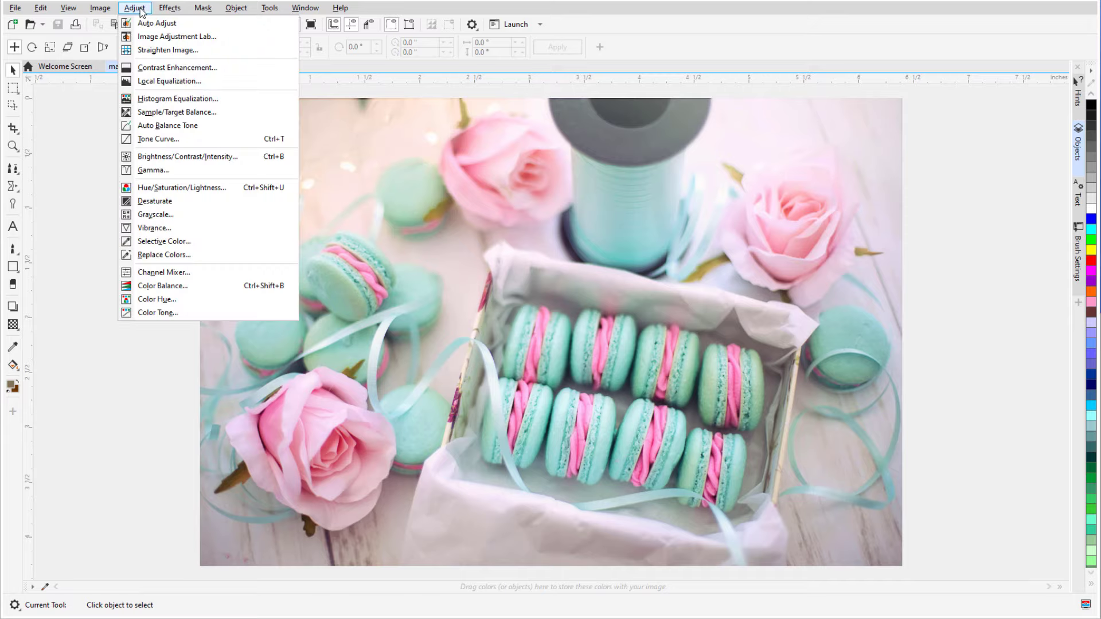
click(183, 23)
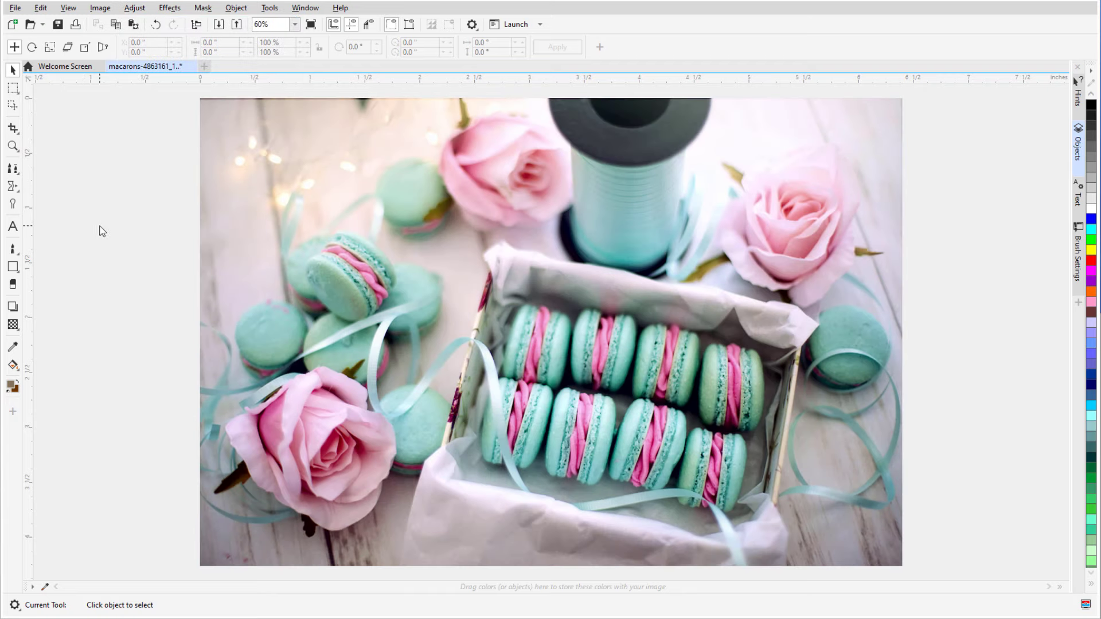
click(40, 7)
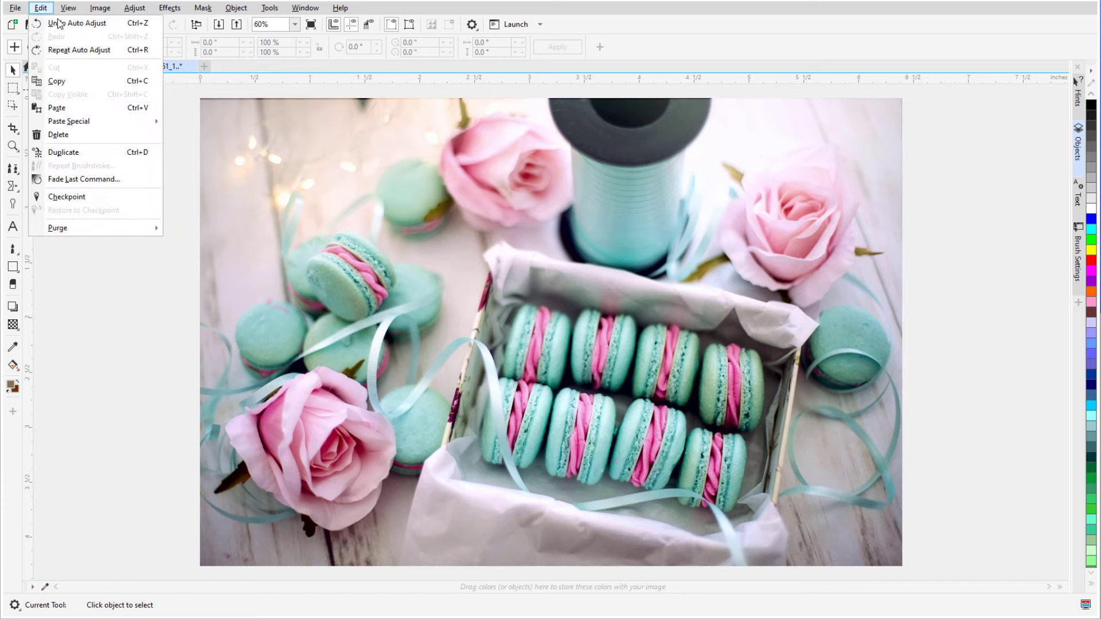
click(65, 23)
Open the Image Adjustment Lab, reset its values, enlarge the window, and use split before/after view
click(135, 7)
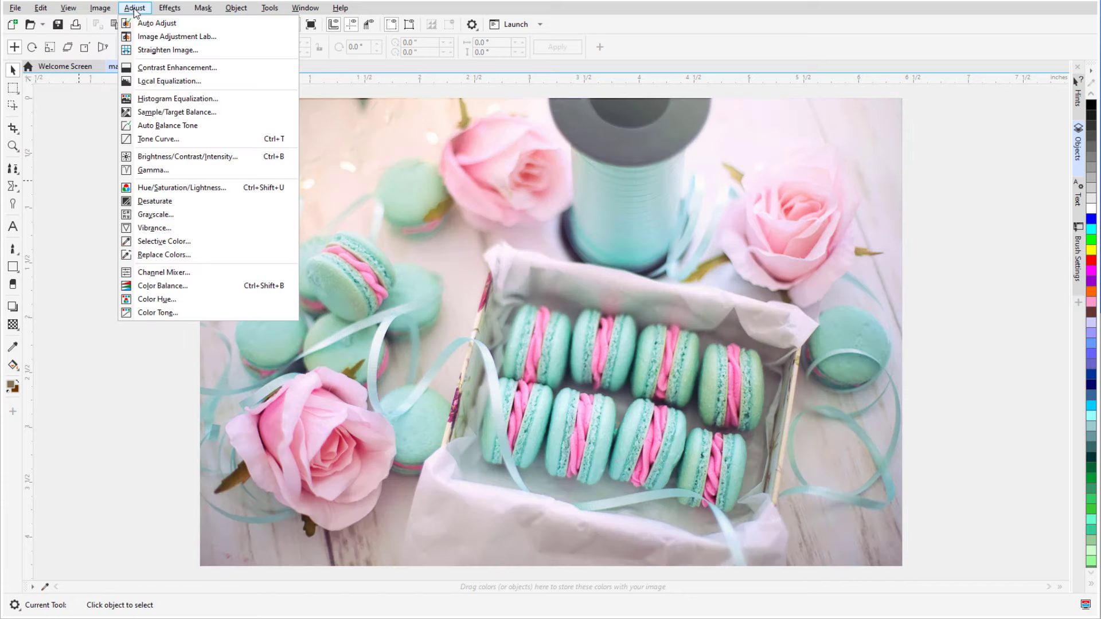
click(218, 36)
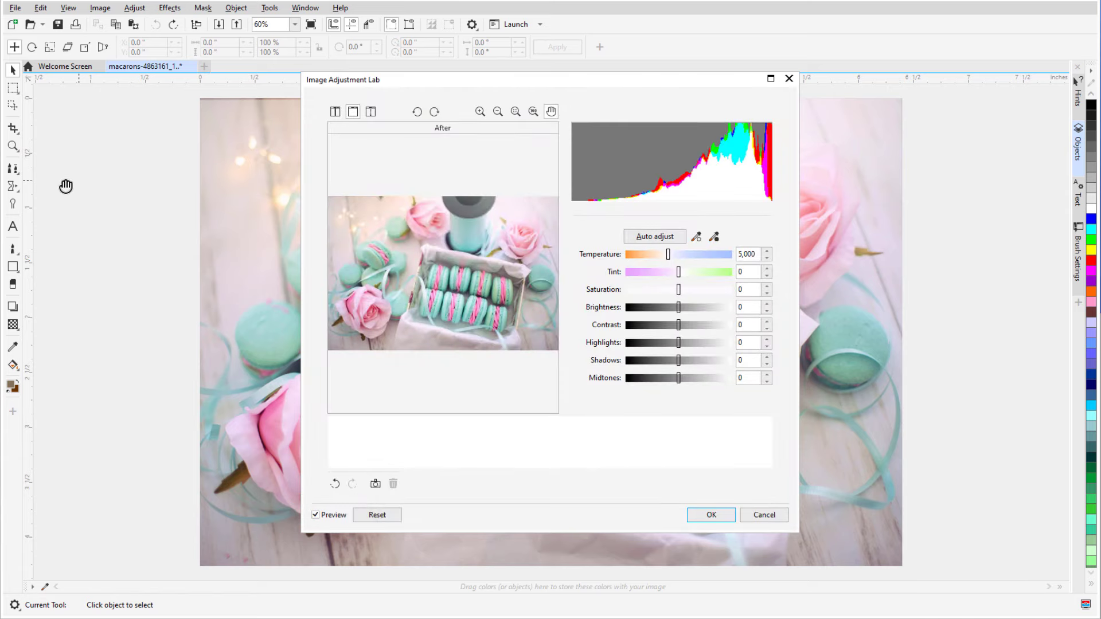
drag(350, 86, 598, 123)
drag(925, 310, 940, 380)
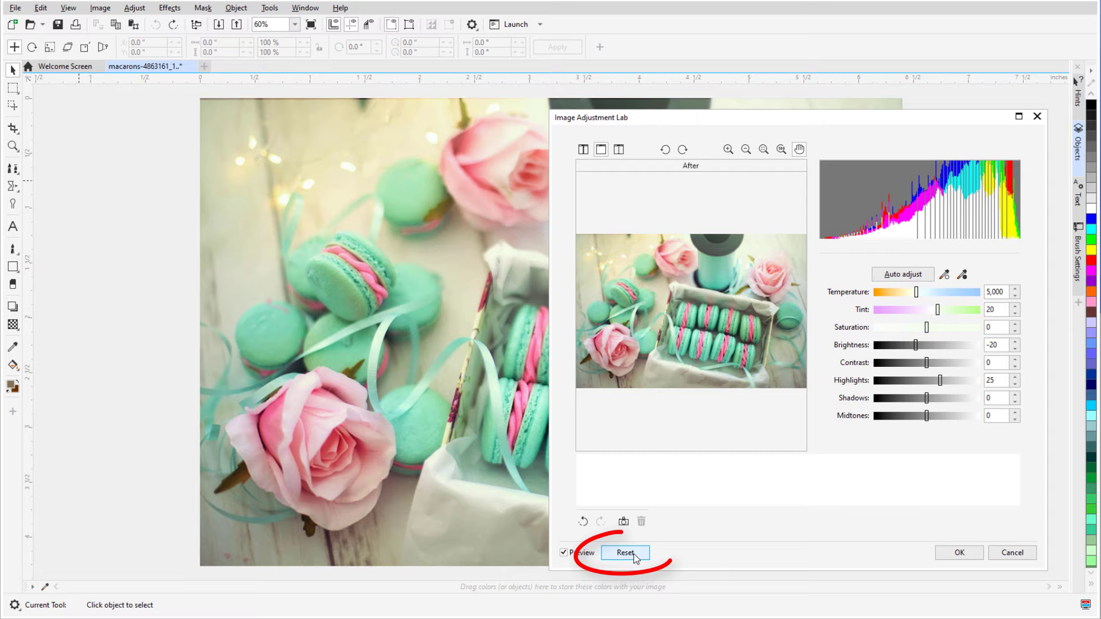
click(635, 552)
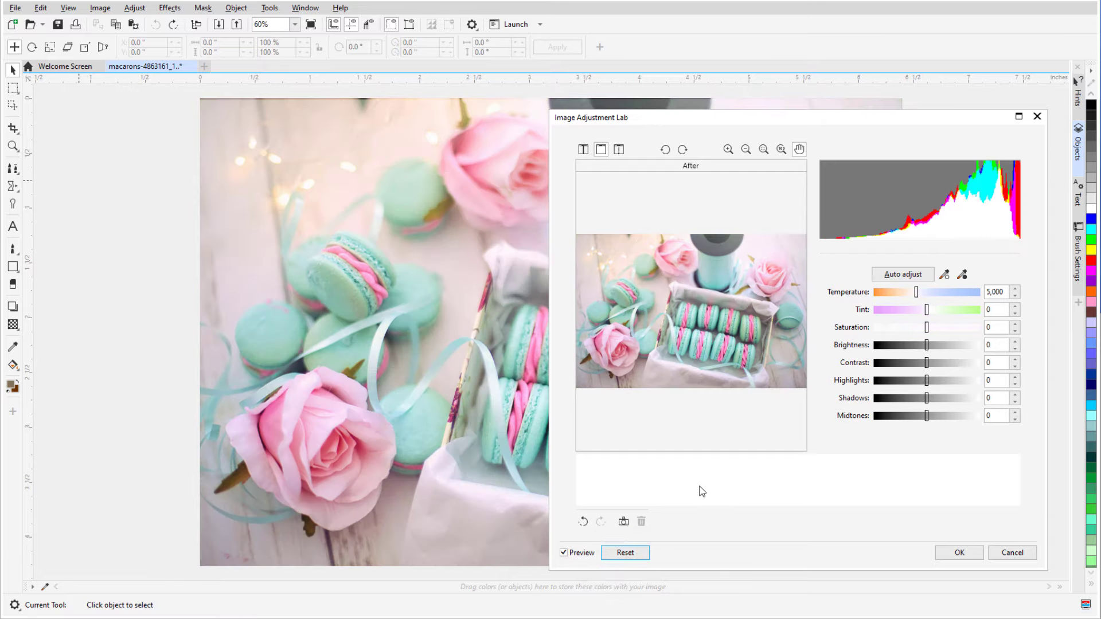
drag(549, 110, 25, 24)
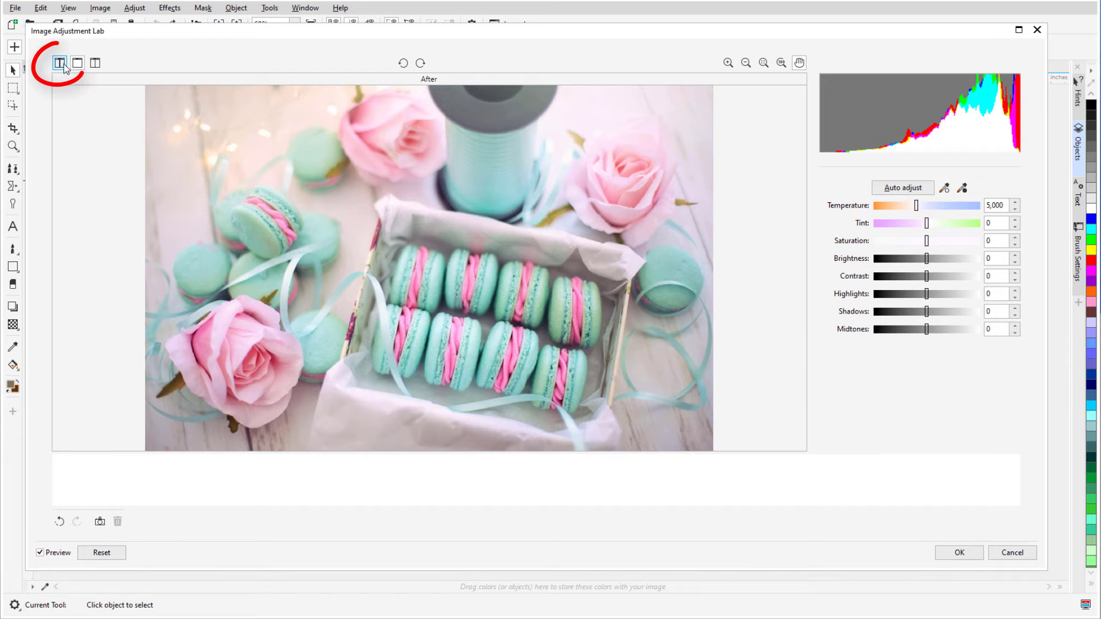
click(60, 63)
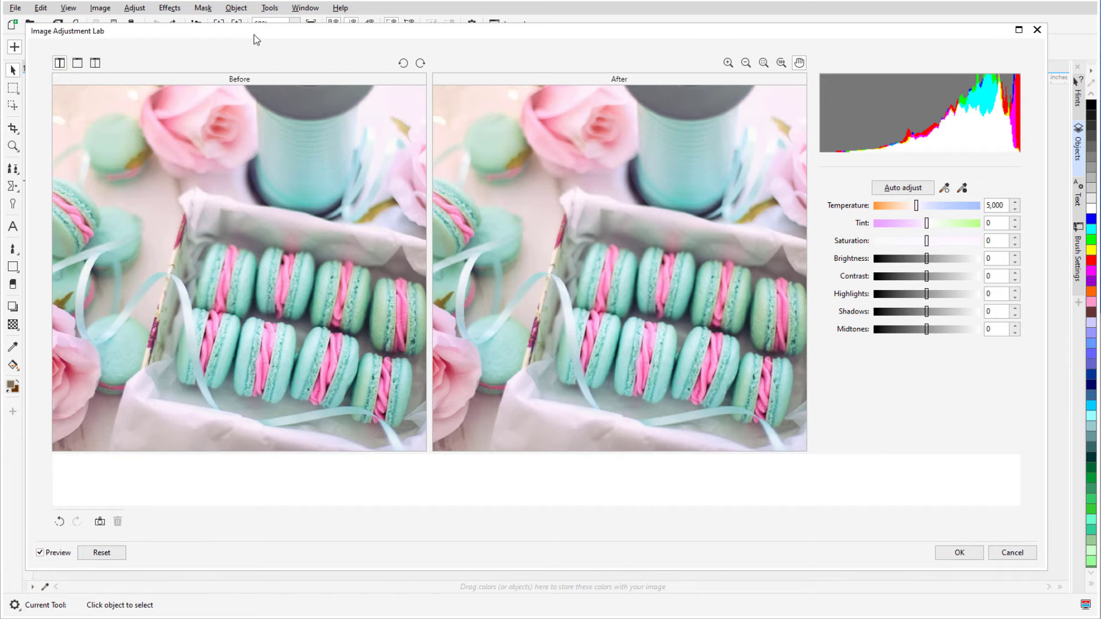
Set Contrast -19, Temperature 4,715, Saturation 12, lower shadows, highlights and midtones, auto adjust, apply
drag(927, 276, 916, 277)
drag(916, 205, 934, 240)
mouse_move(926, 311)
mouse_down()
mouse_move(916, 314)
mouse_move(915, 293)
mouse_move(910, 329)
mouse_up()
drag(926, 258, 928, 258)
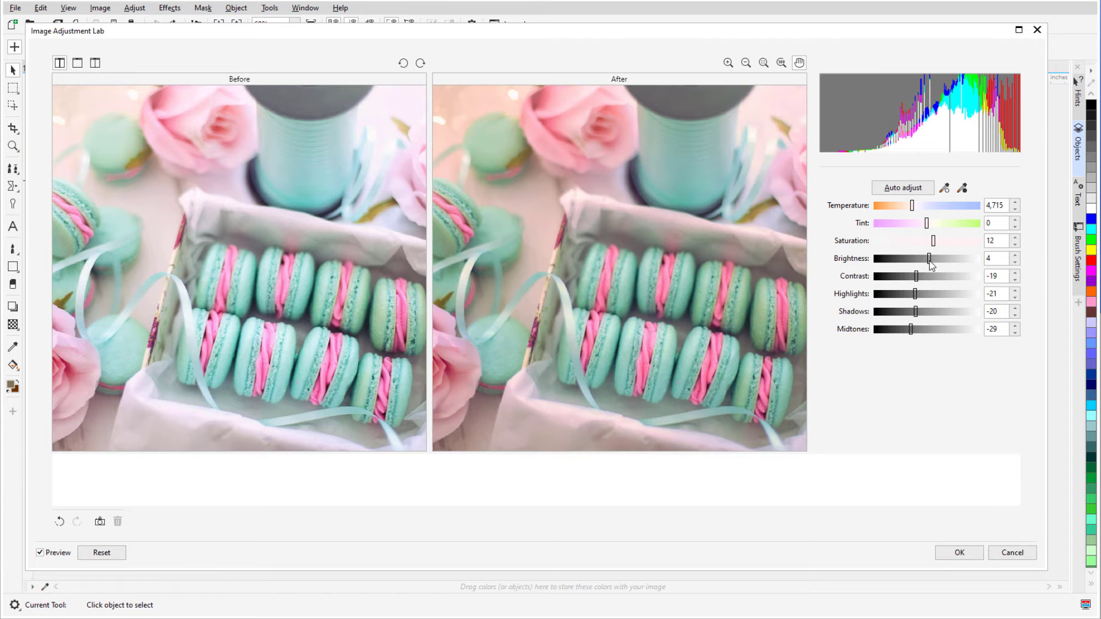
click(916, 188)
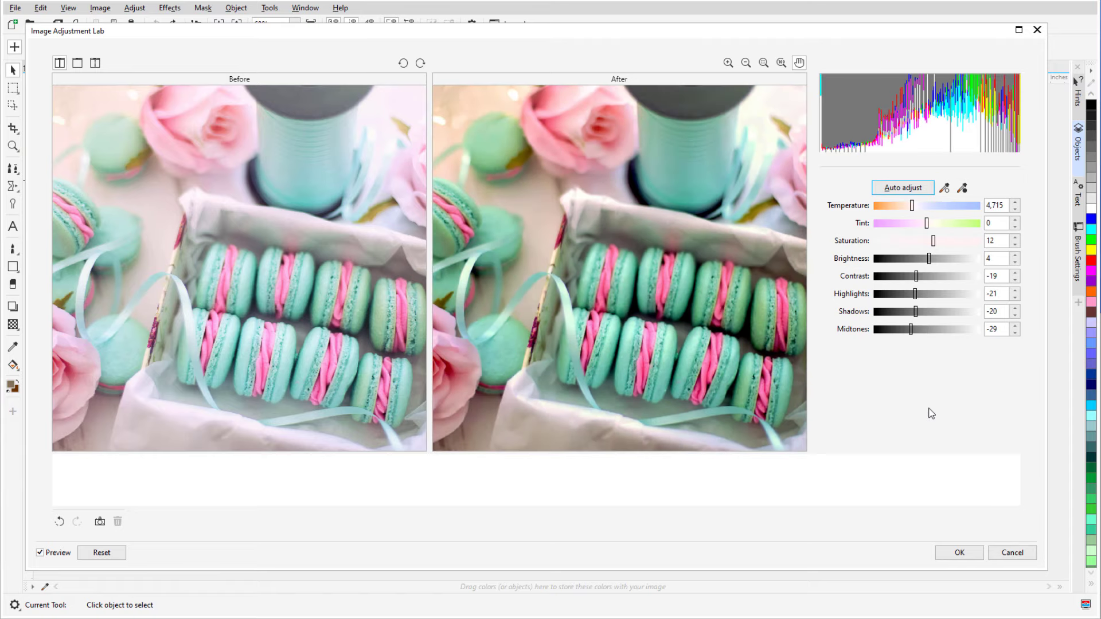
click(951, 553)
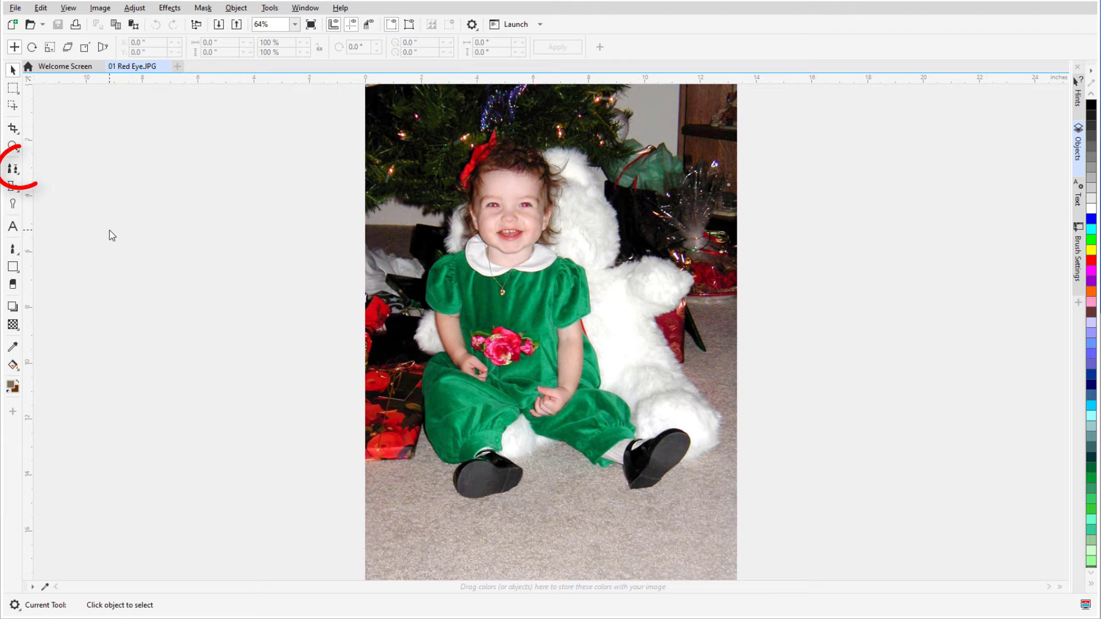
Choose Red-Eye Removal with a pupil-sized nib of 19, try both pupils, then undo
click(20, 175)
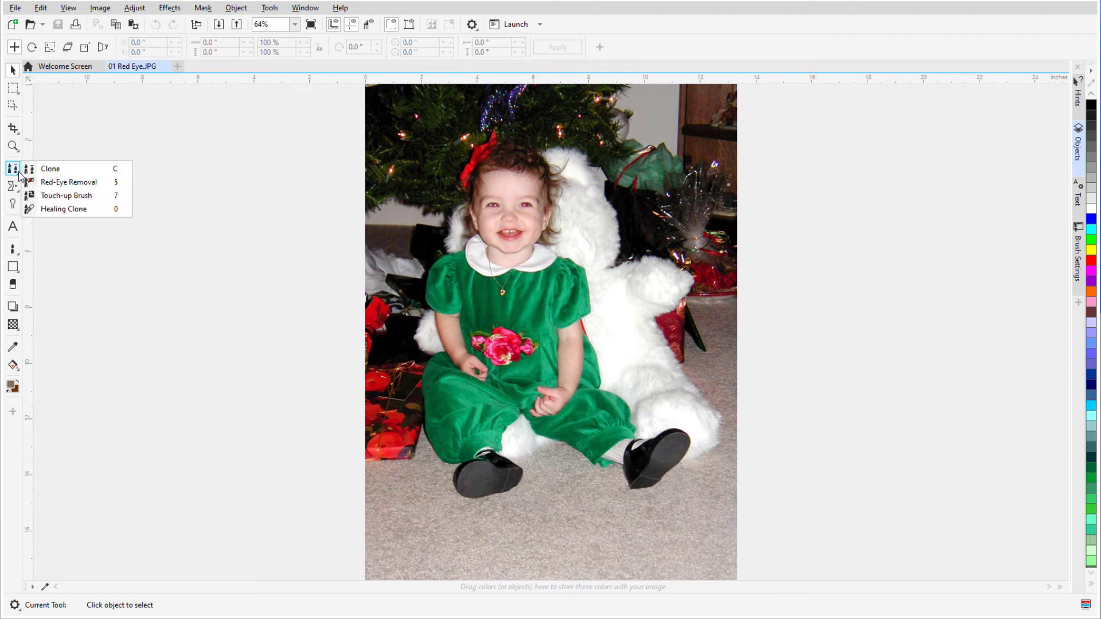
click(102, 185)
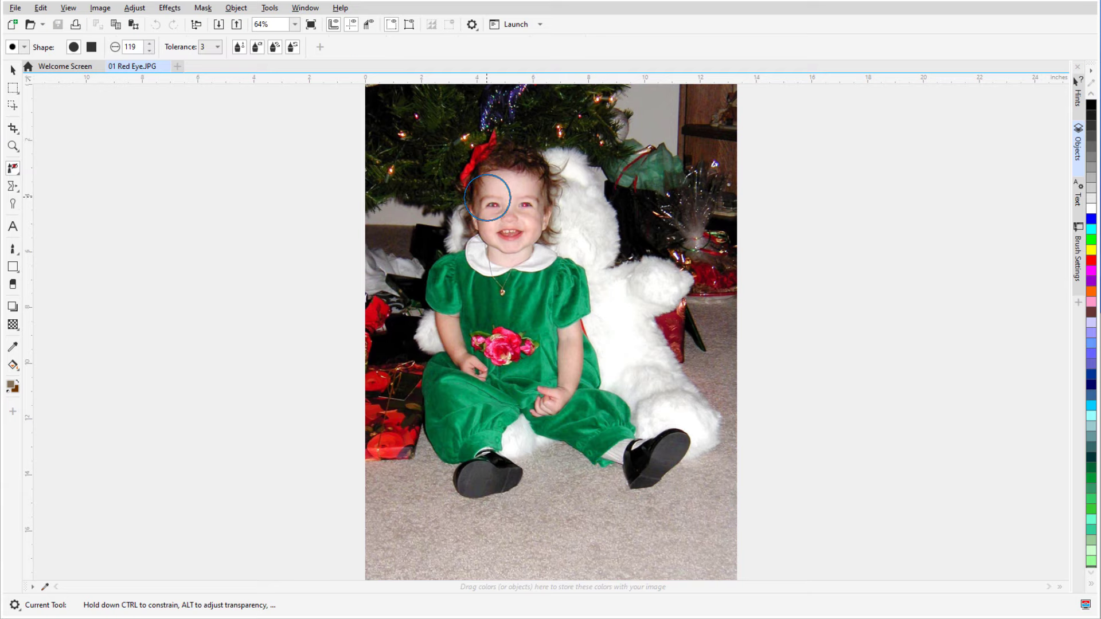
scroll(491, 191, up, 5)
drag(493, 309, 504, 307)
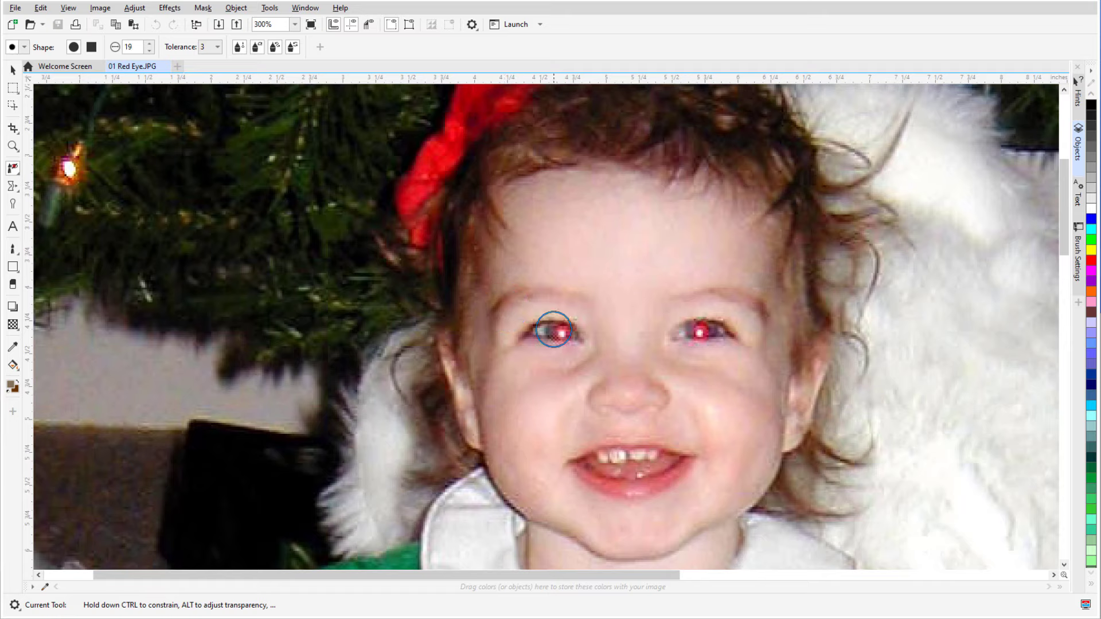
click(559, 332)
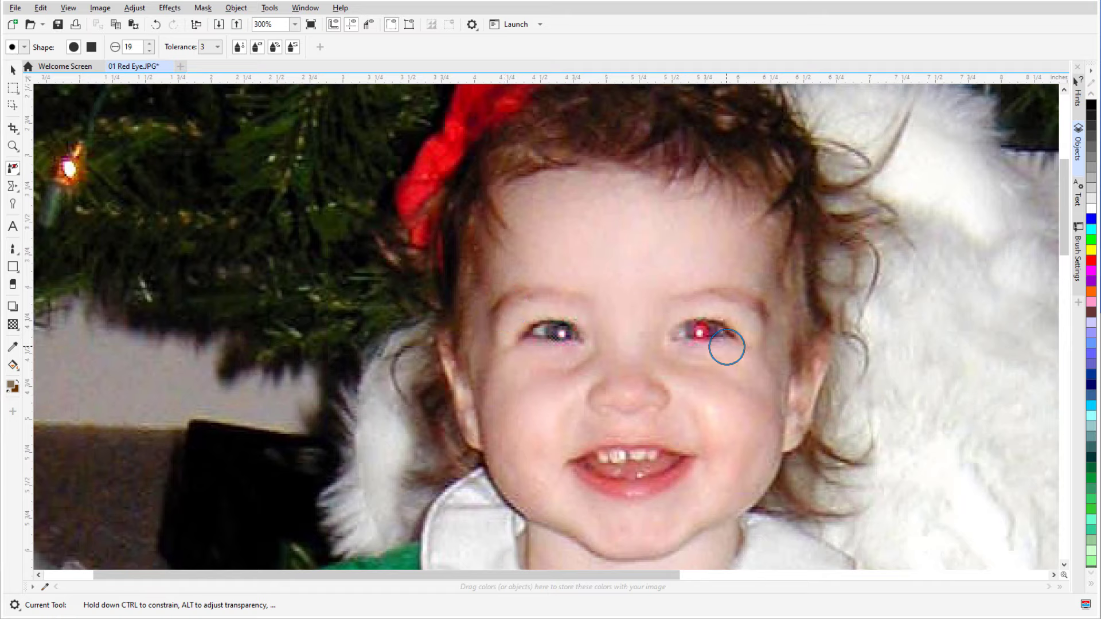
click(699, 332)
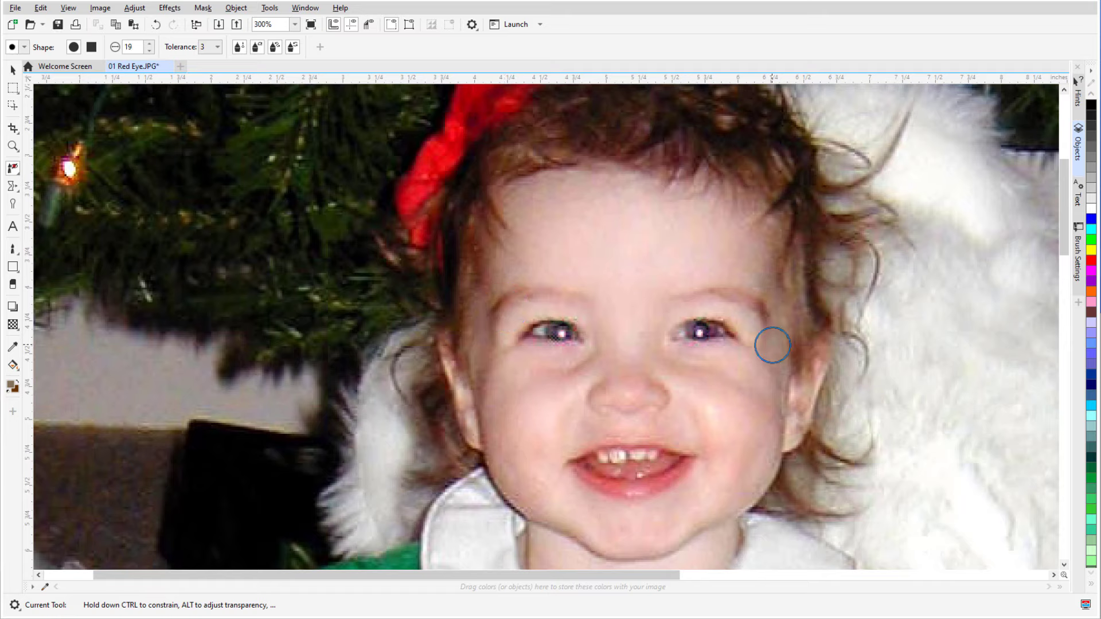
key(ctrl+z)
key(ctrl+z)
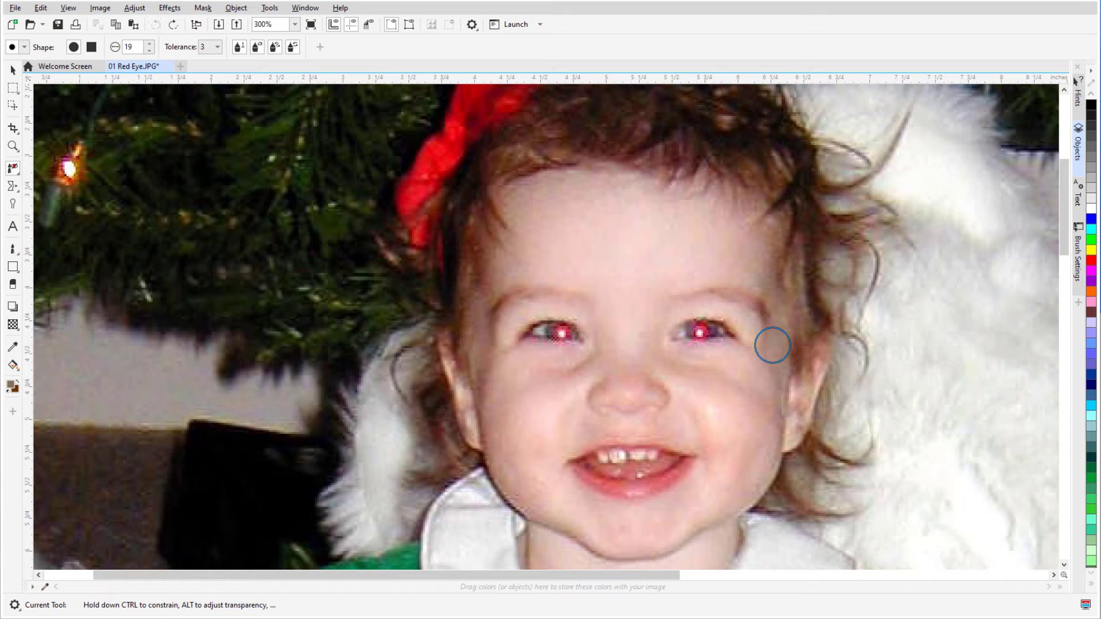
Set the correction's transparency and recorrect both pupils, darkening the right one further
drag(707, 371, 785, 362)
click(561, 333)
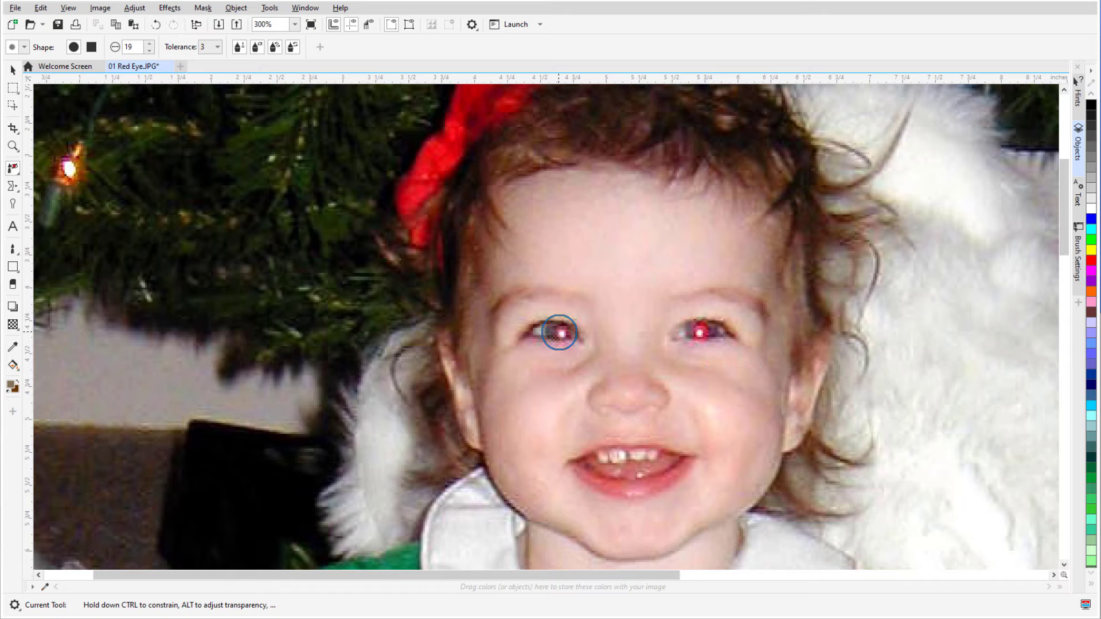
click(701, 334)
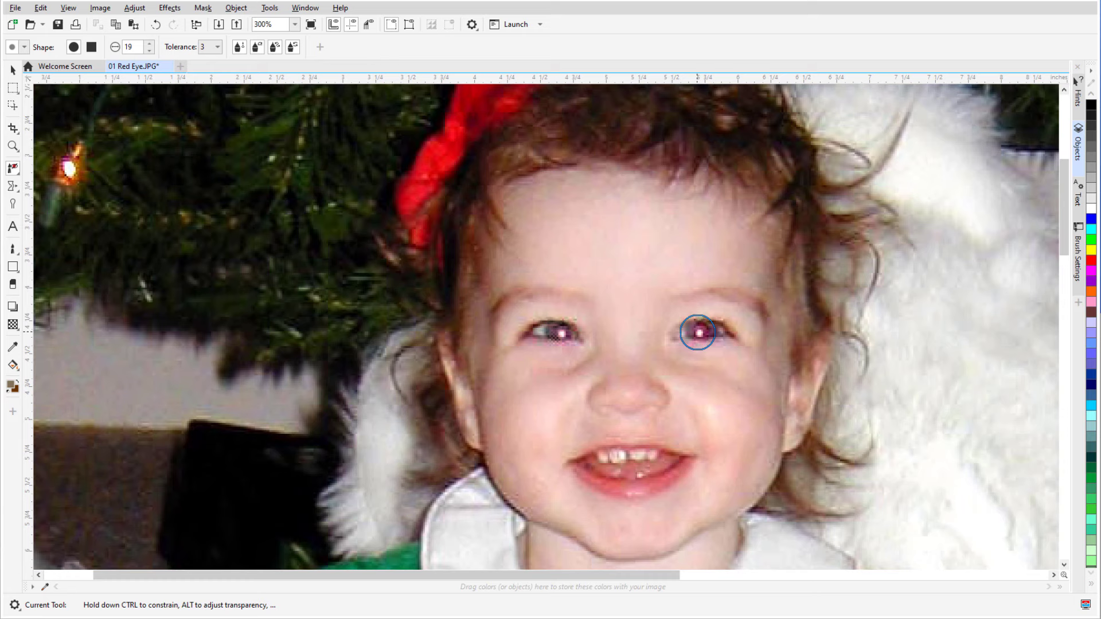
click(704, 334)
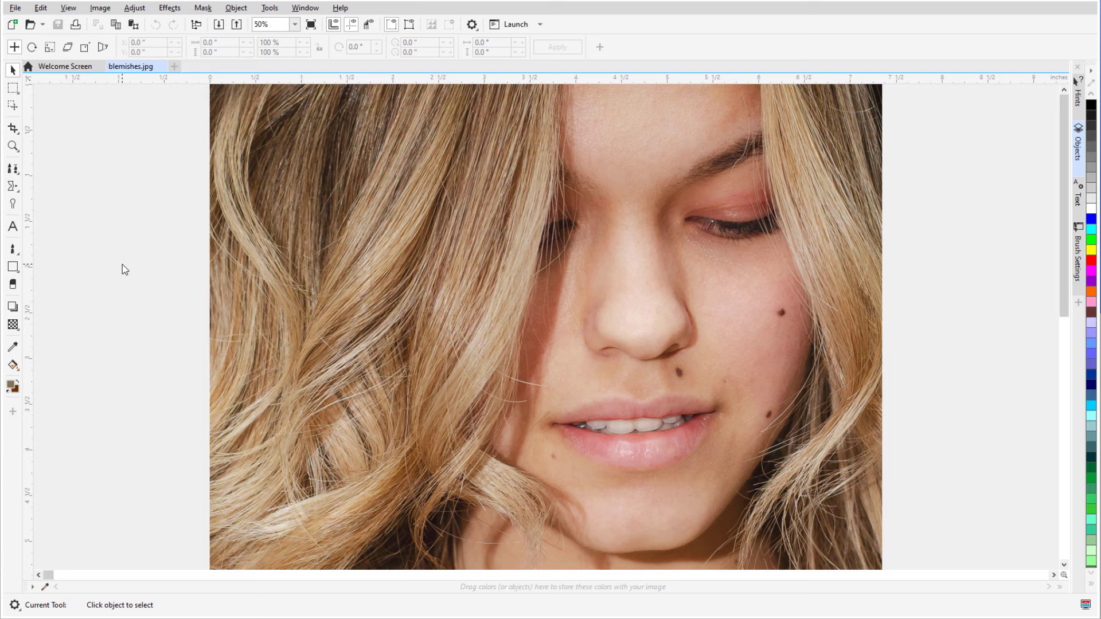
With a small Healing Clone nib, heal the cheek mole, the mouth-corner mole and the lip mole
click(17, 173)
click(101, 214)
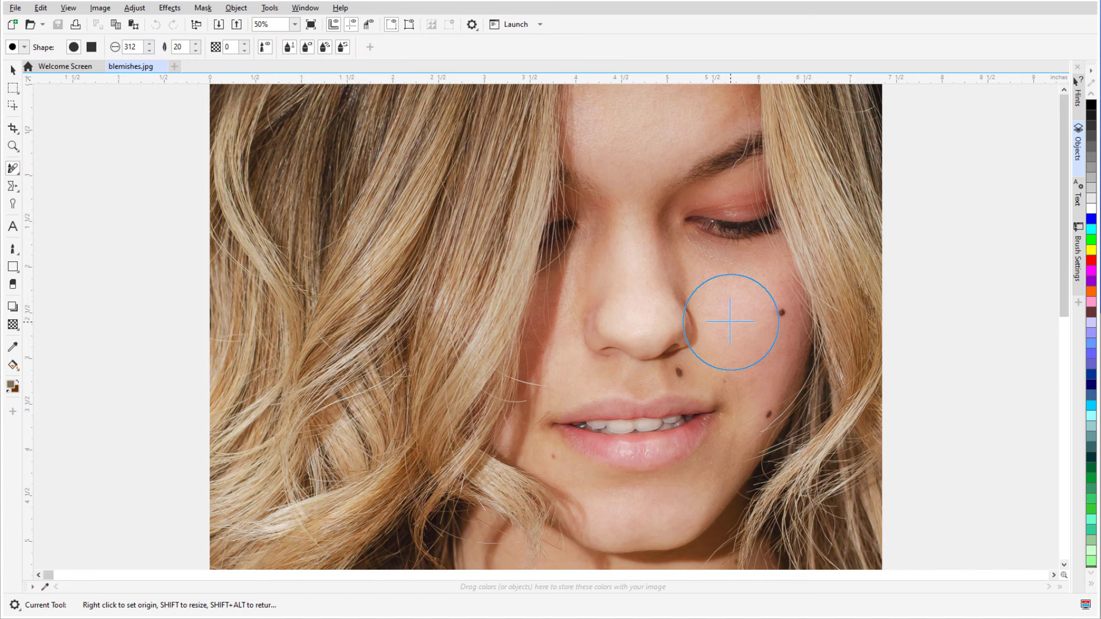
drag(729, 322, 720, 321)
right_click(766, 315)
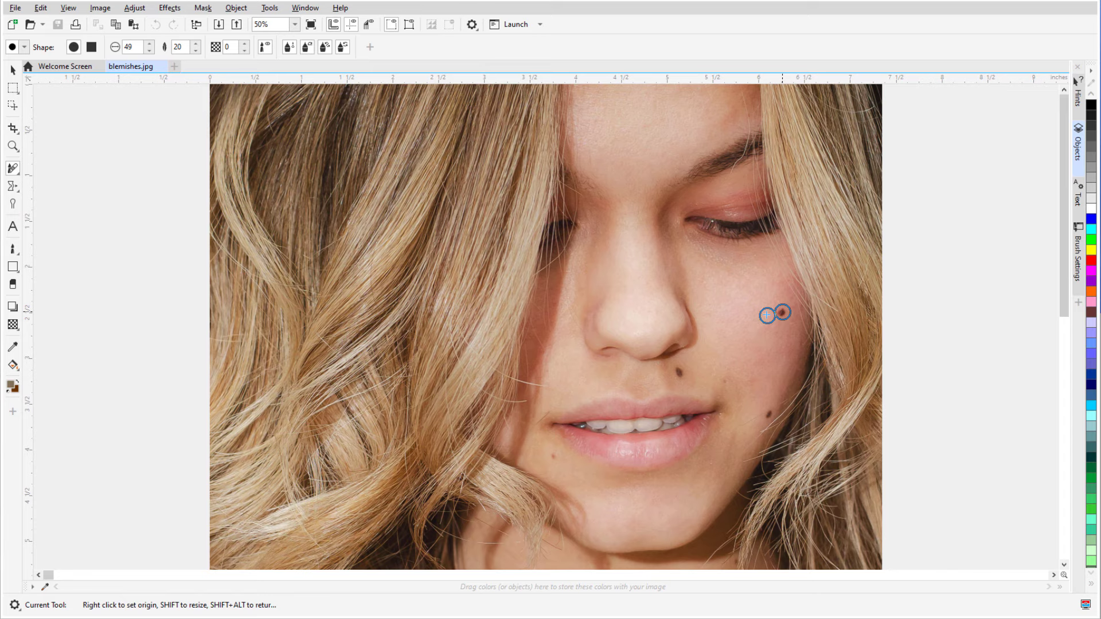
click(782, 312)
click(766, 413)
click(679, 373)
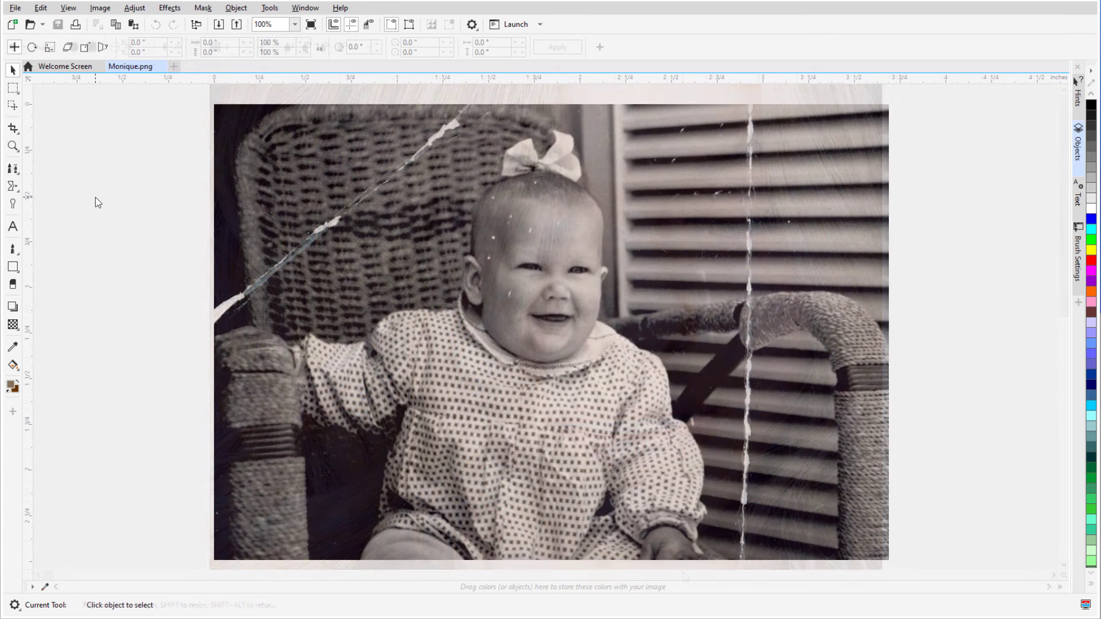
Paint out the forehead specks with the Touch-up Brush at size 24
click(12, 168)
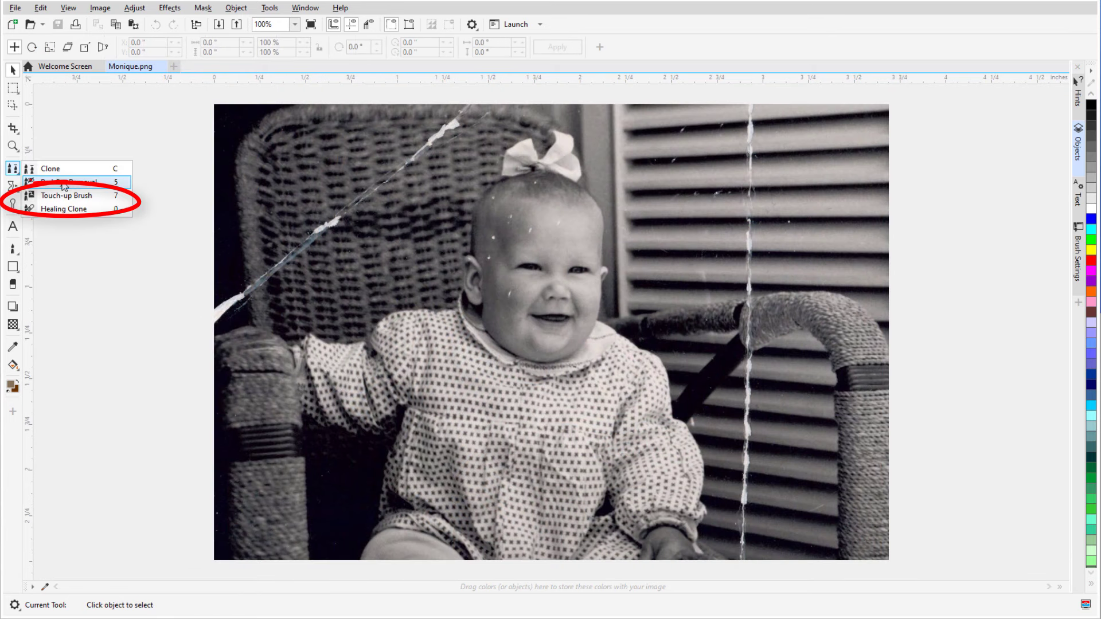
click(103, 200)
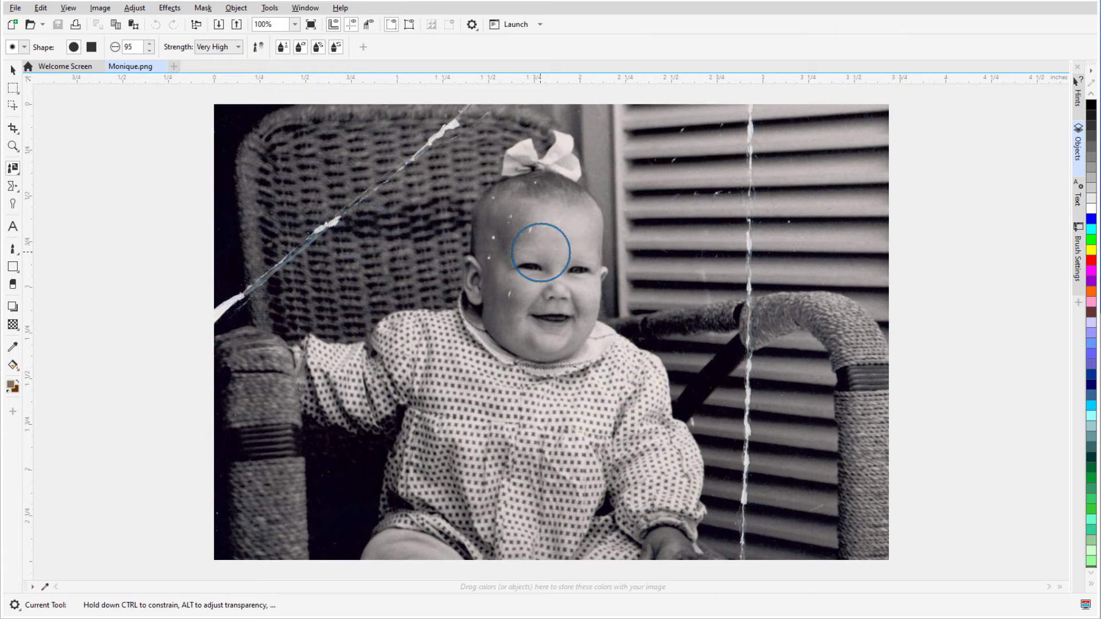
drag(541, 252, 538, 236)
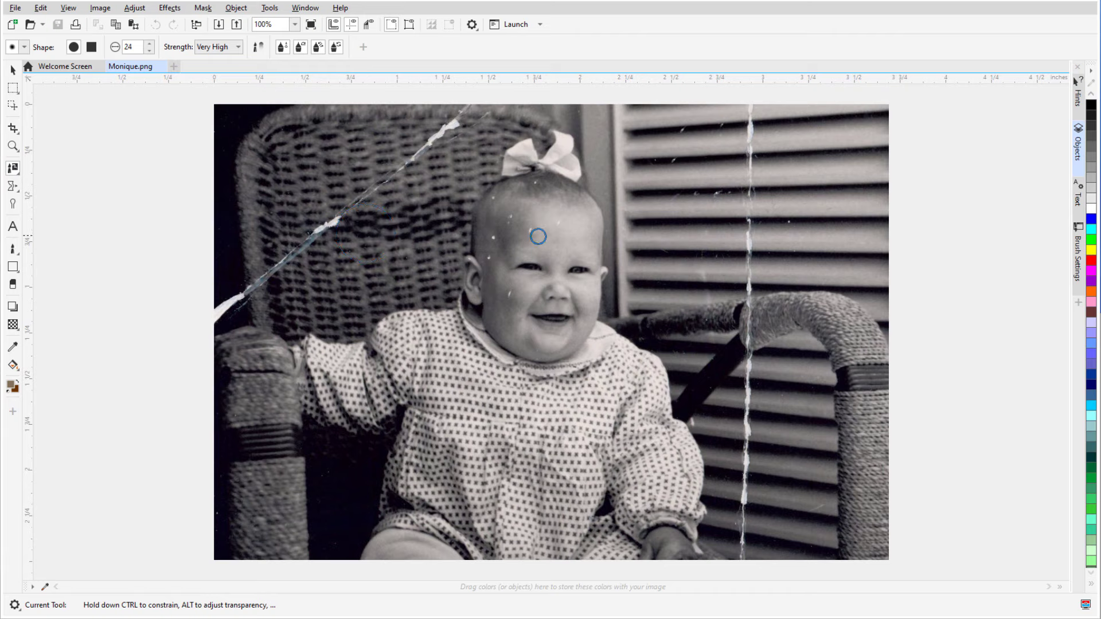
click(537, 236)
Select Healing Clone and set the source beside the vertical shutter scratch, resetting it lower after an undo
click(18, 174)
click(90, 210)
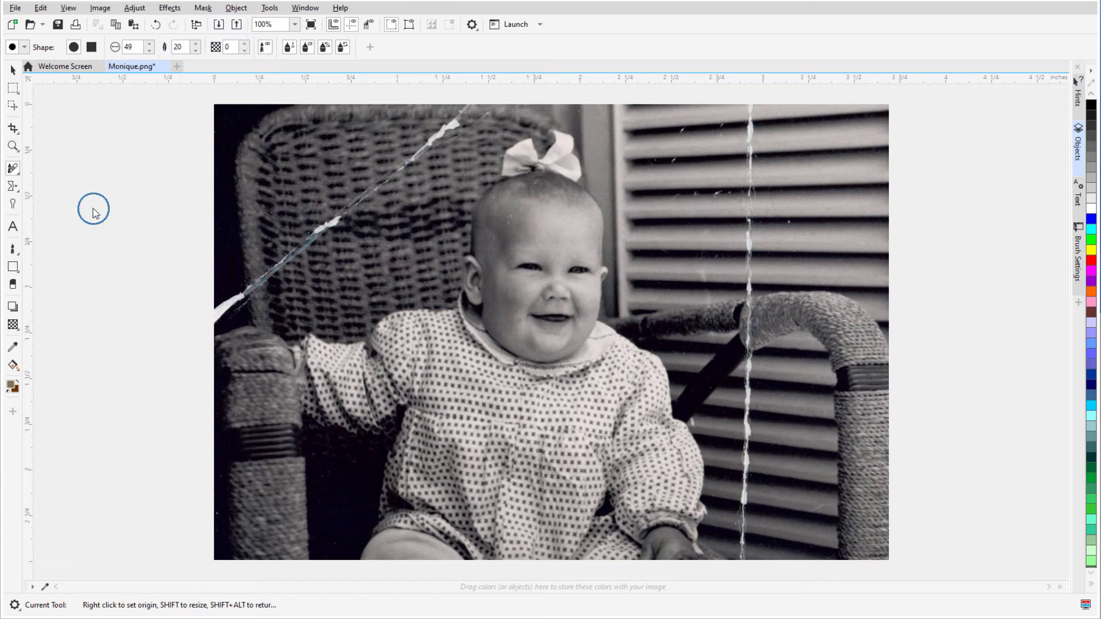
right_click(730, 117)
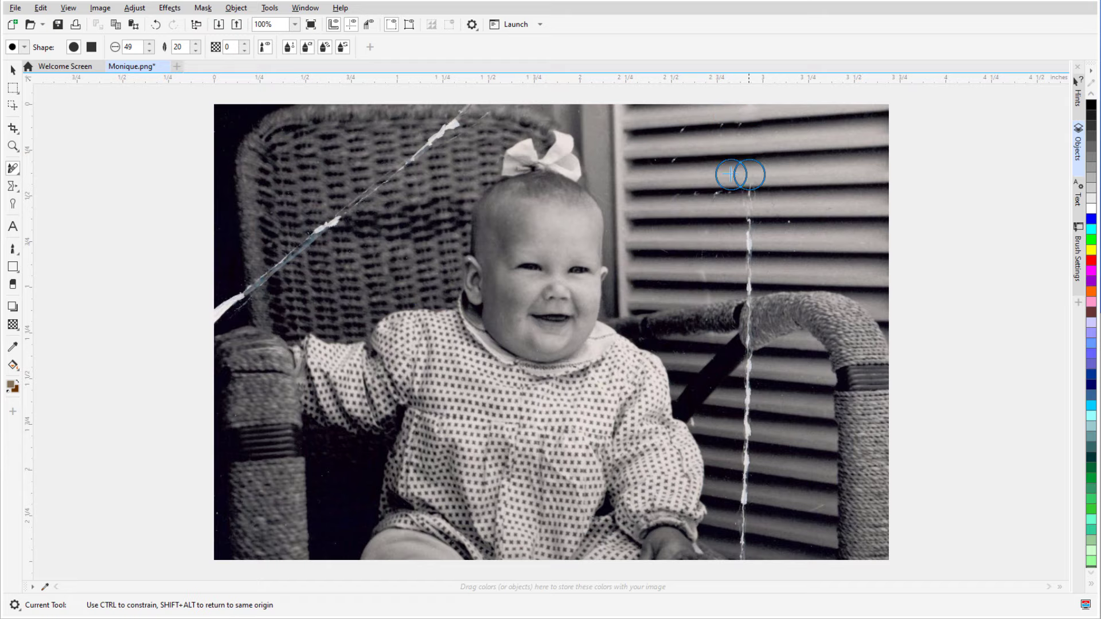
key(ctrl+z)
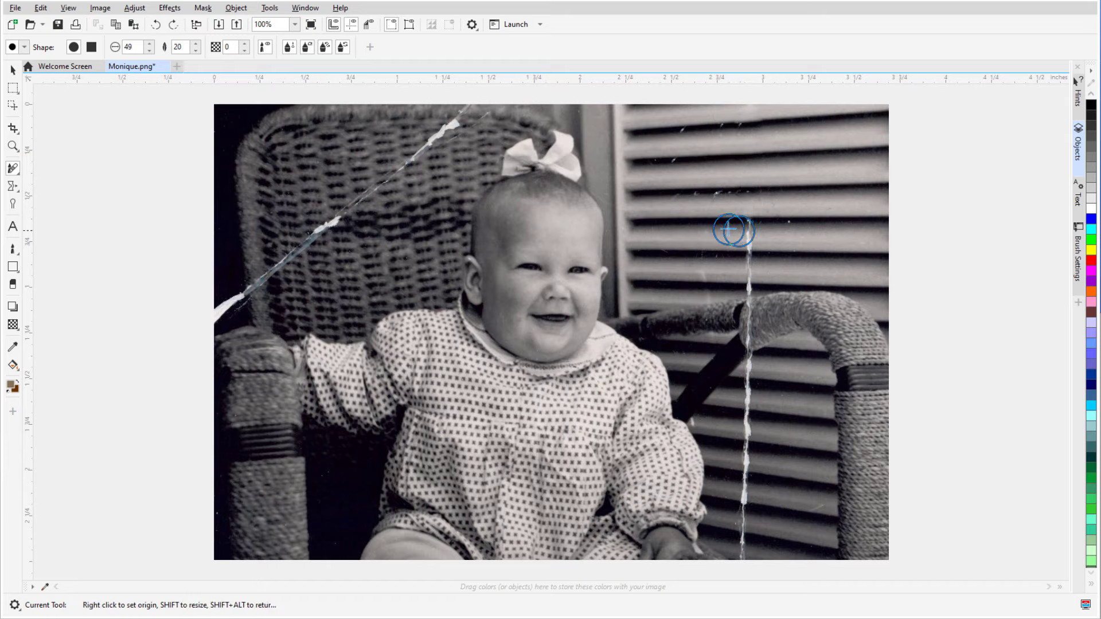
right_click(729, 229)
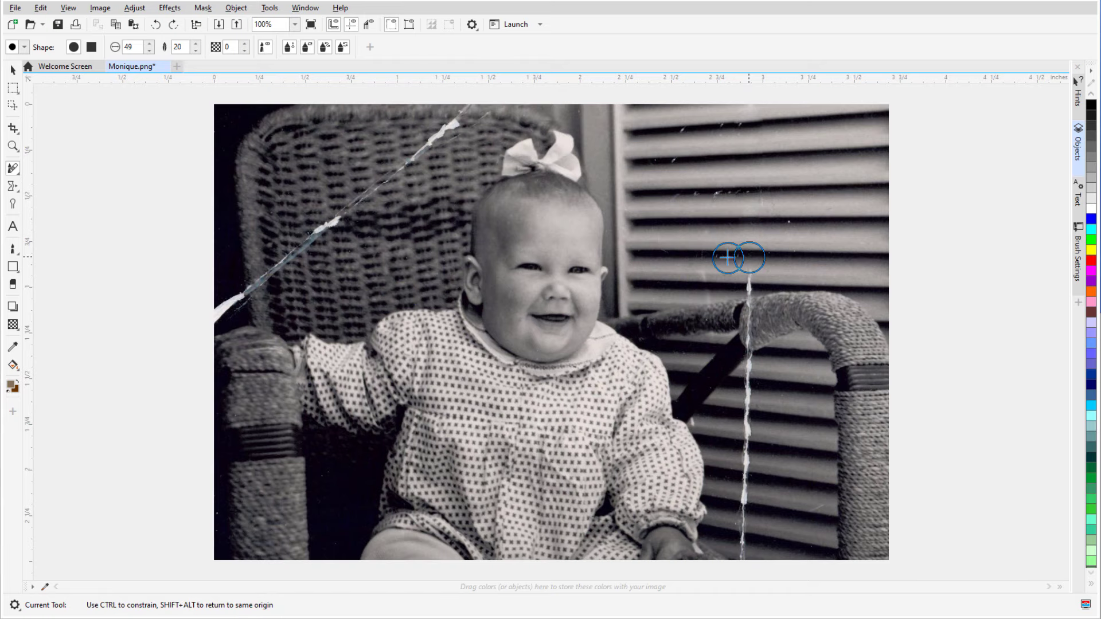